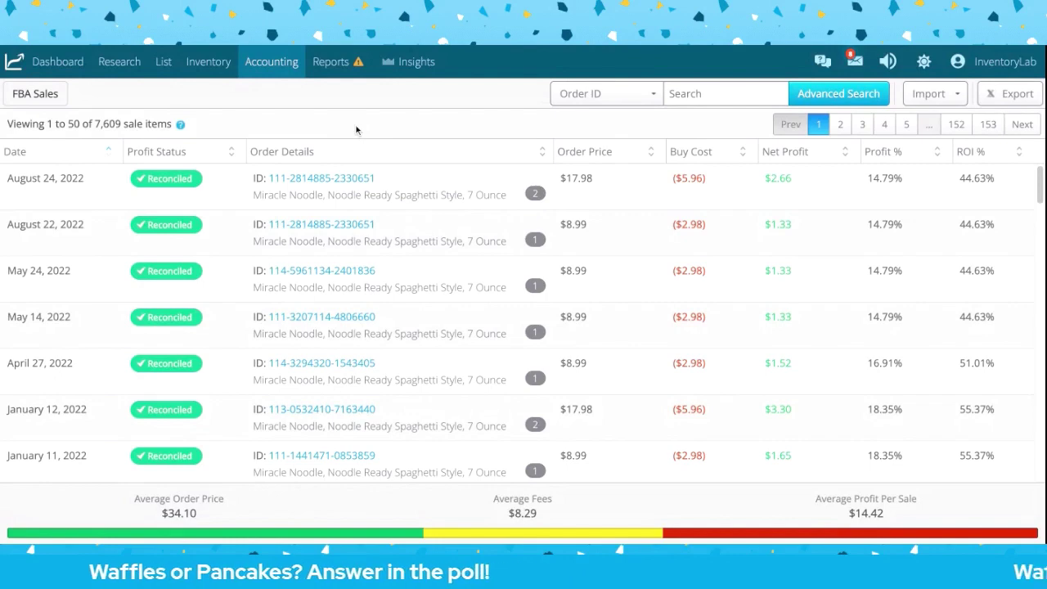
Step: Open the FBA inventory and view the archived items, returning to the listed items
{"action": "left_click", "coordinate": [333, 179]}
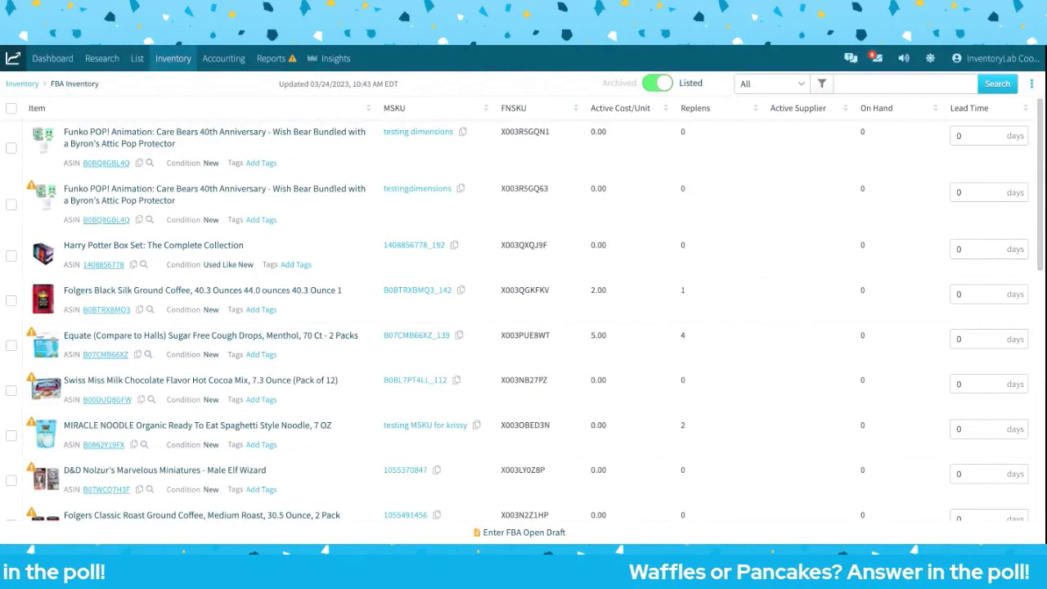
{"action": "left_click", "coordinate": [657, 83]}
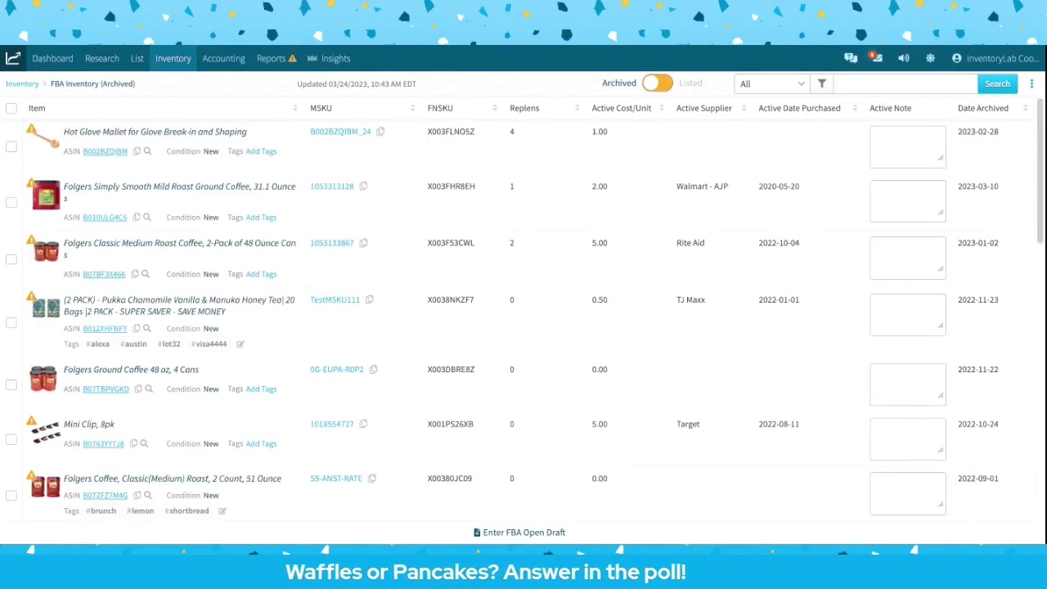
{"action": "left_click", "coordinate": [657, 82]}
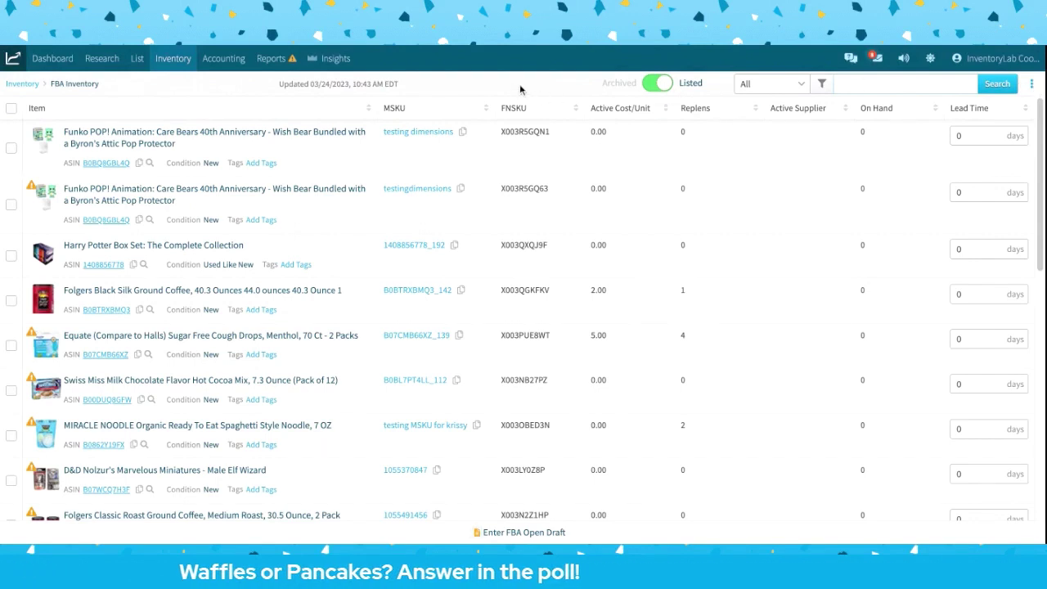
Step: Set the initial purchase cost per unit of the "testing dimensions" Funko POP item to 2.00 and return to the FBA inventory
{"action": "left_click", "coordinate": [760, 161]}
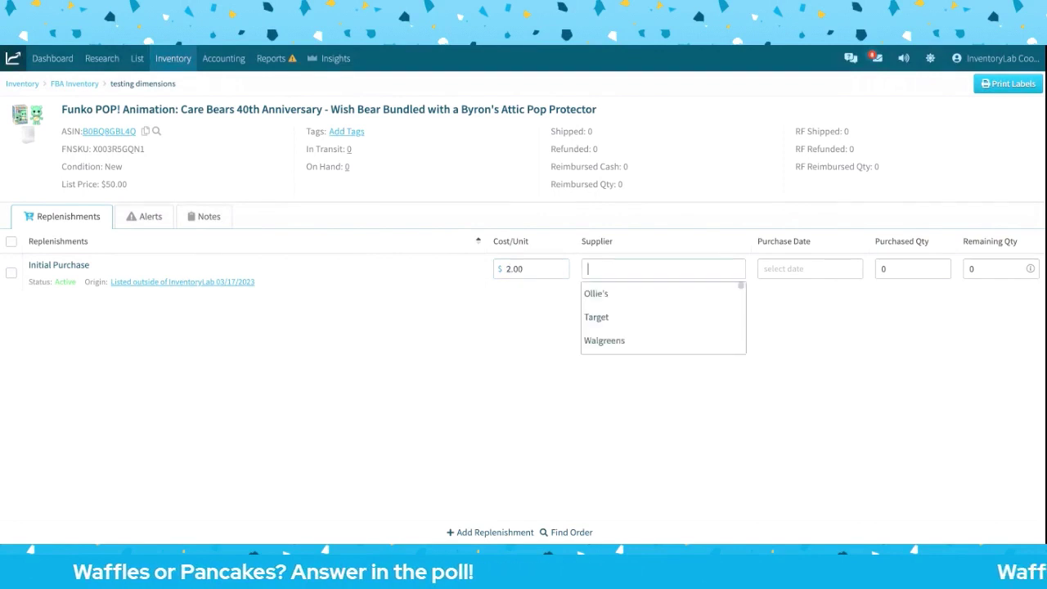
{"action": "left_click", "coordinate": [490, 364]}
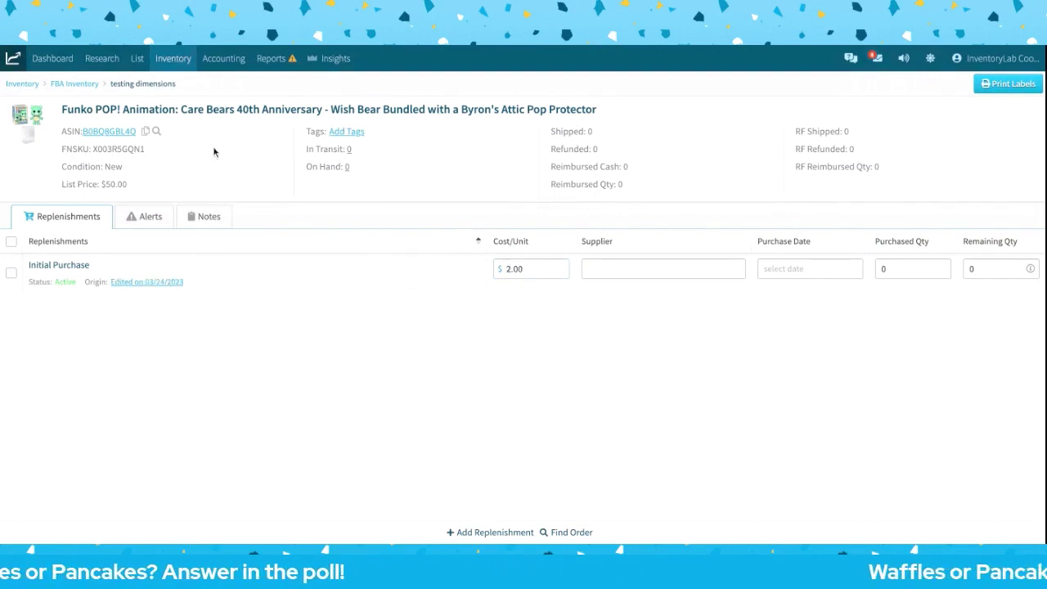
{"action": "left_click", "coordinate": [74, 84]}
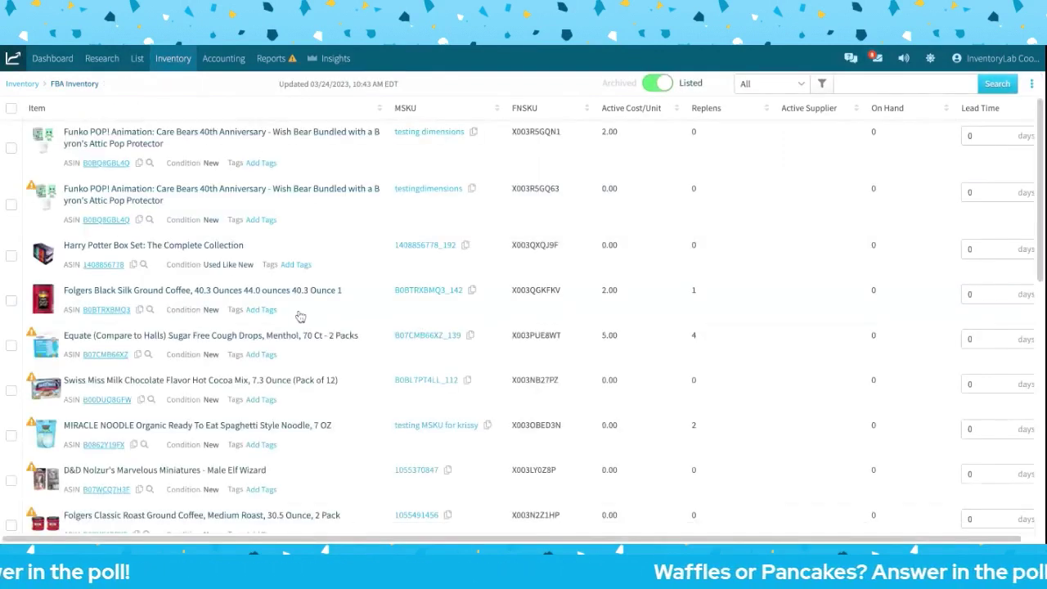
Step: Sort the FBA inventory by replenishment count, highest first, and check the available inventory options and views
{"action": "left_click", "coordinate": [11, 206]}
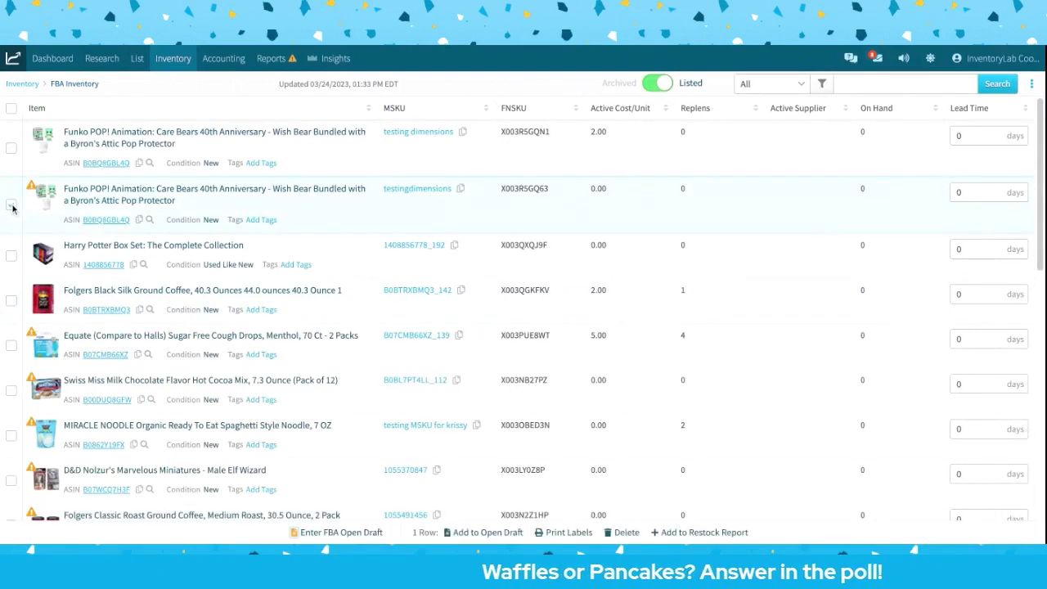
{"action": "left_click", "coordinate": [711, 112]}
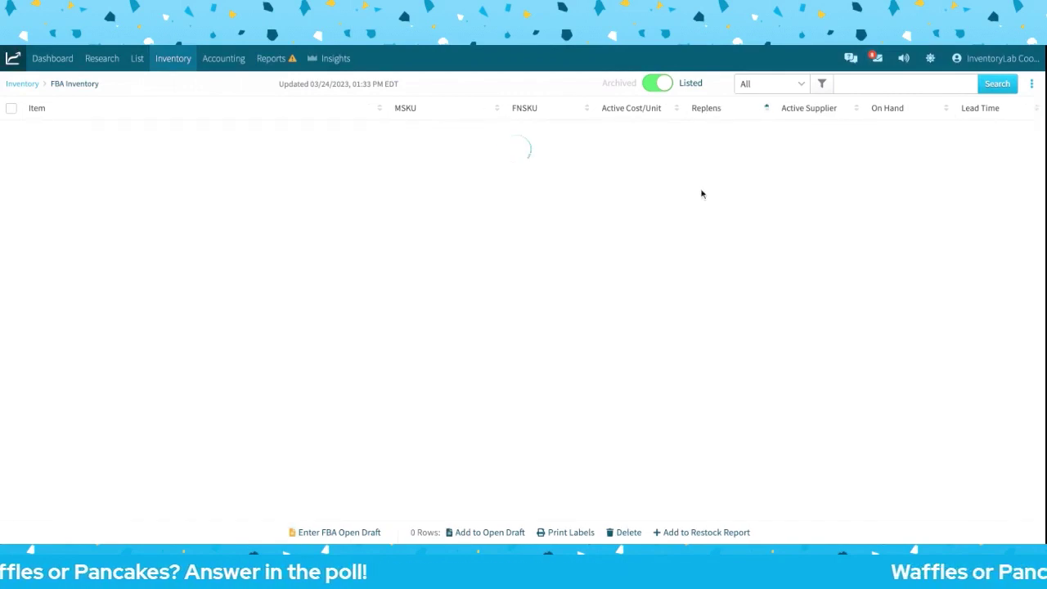
{"action": "left_click", "coordinate": [1031, 84]}
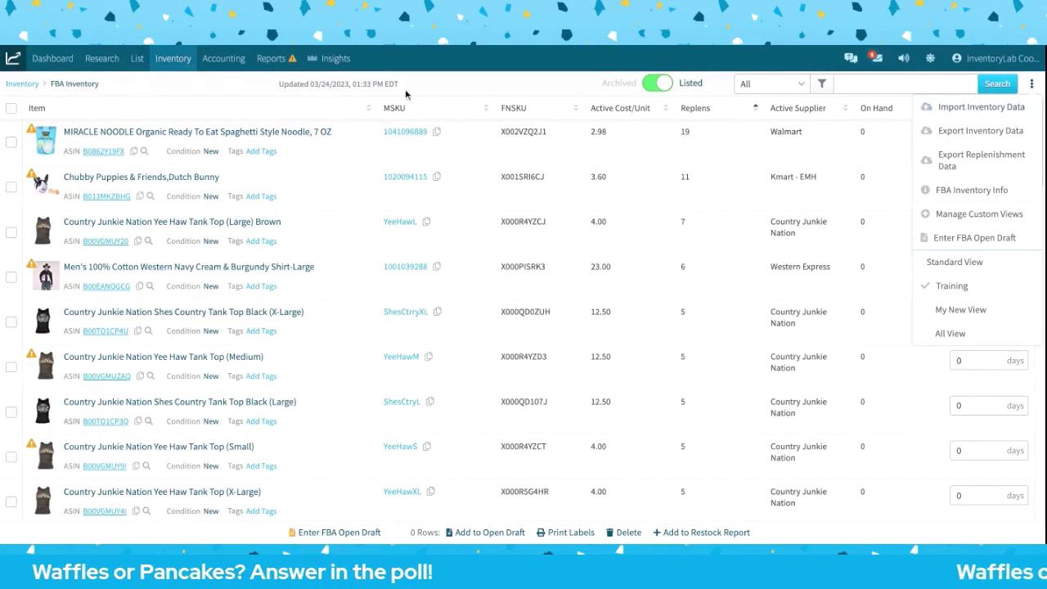
{"action": "left_click", "coordinate": [696, 269]}
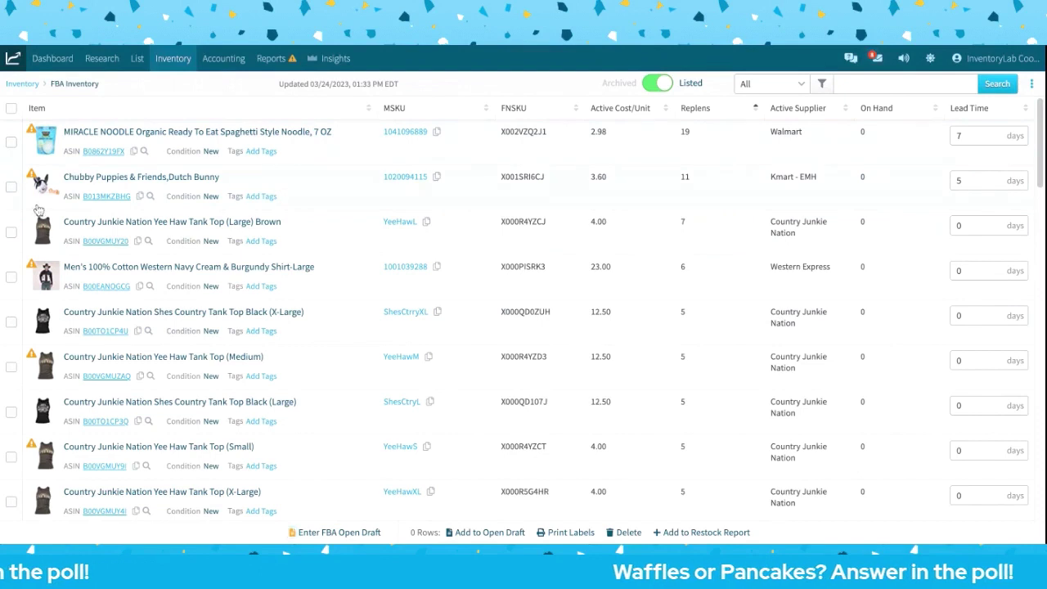
Step: Add the Chubby Puppies Dutch Bunny, Yee Haw Tank Top (Large) Brown and Western Navy Cream & Burgundy shirt to the open draft
{"action": "left_click", "coordinate": [10, 186]}
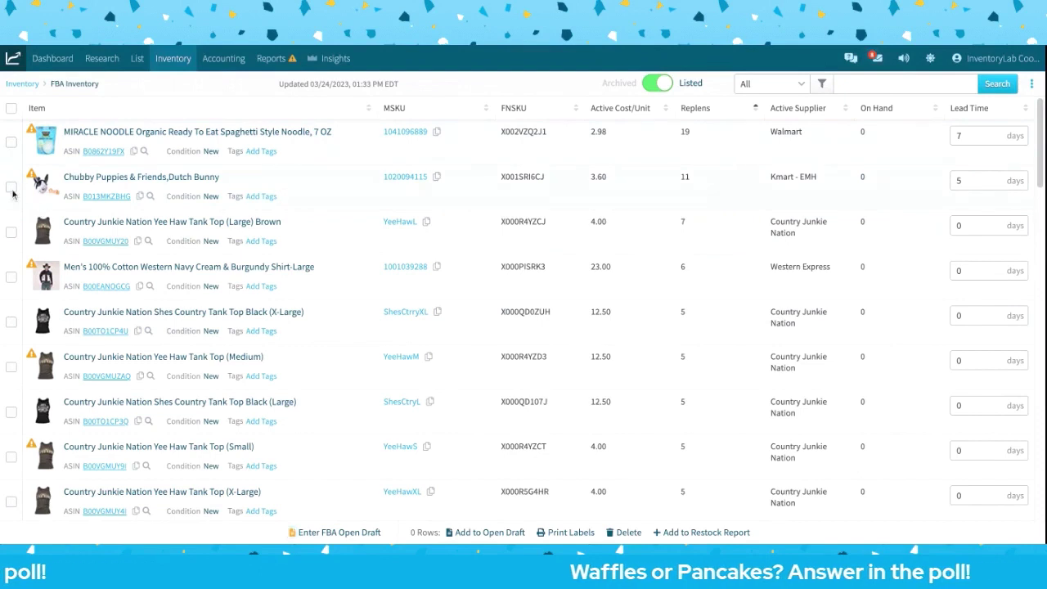
{"action": "left_click", "coordinate": [11, 277]}
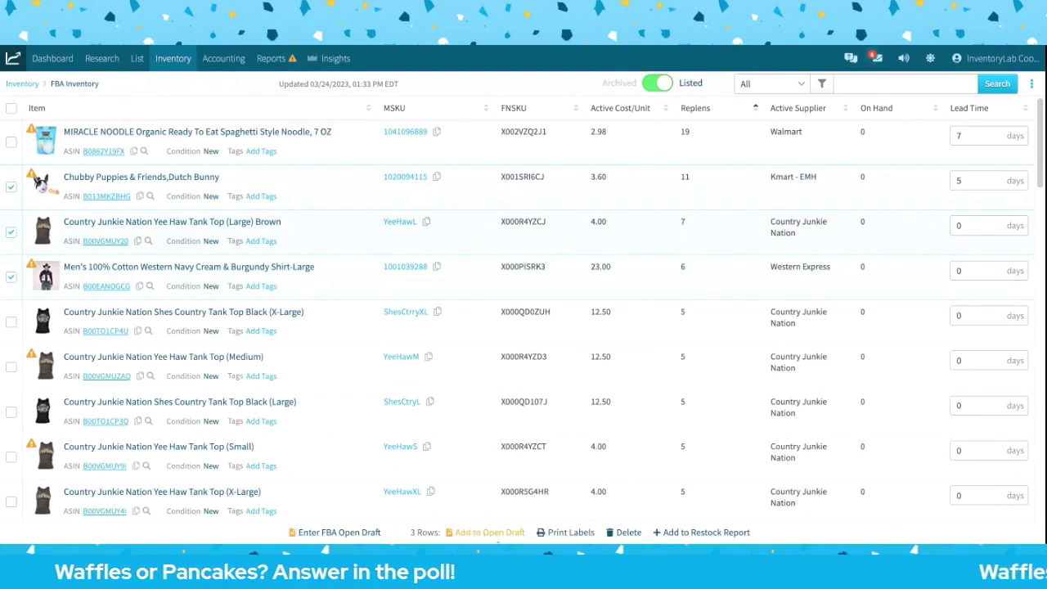
{"action": "left_click", "coordinate": [490, 533]}
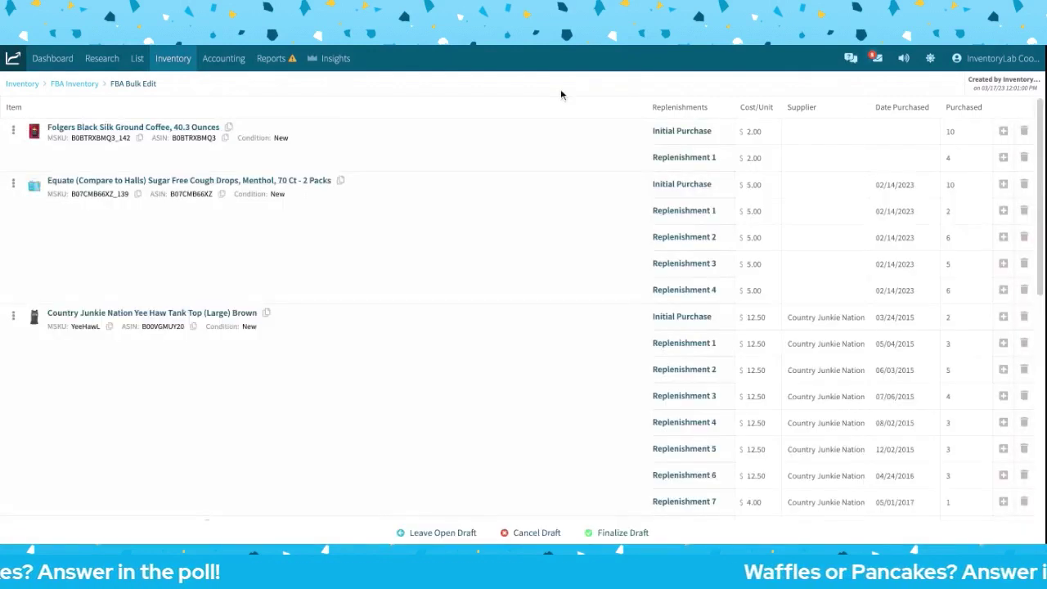
Step: Look through the editable cost, supplier, date and quantity cells of the replenishments in the bulk edit draft
{"action": "left_click", "coordinate": [753, 132]}
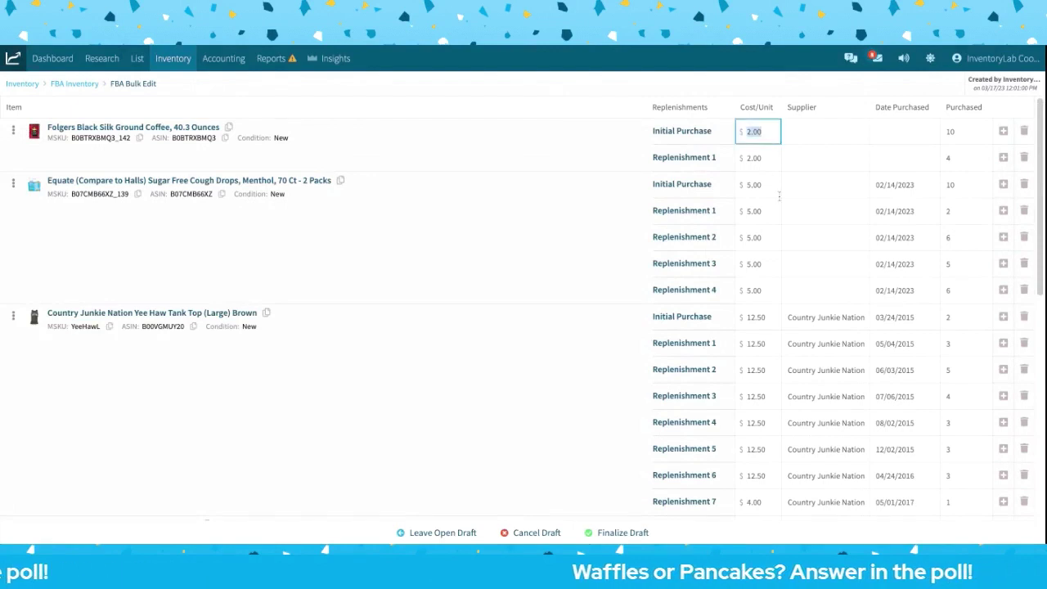
{"action": "scroll", "coordinate": [776, 337], "scroll_direction": "down", "scroll_amount": 10}
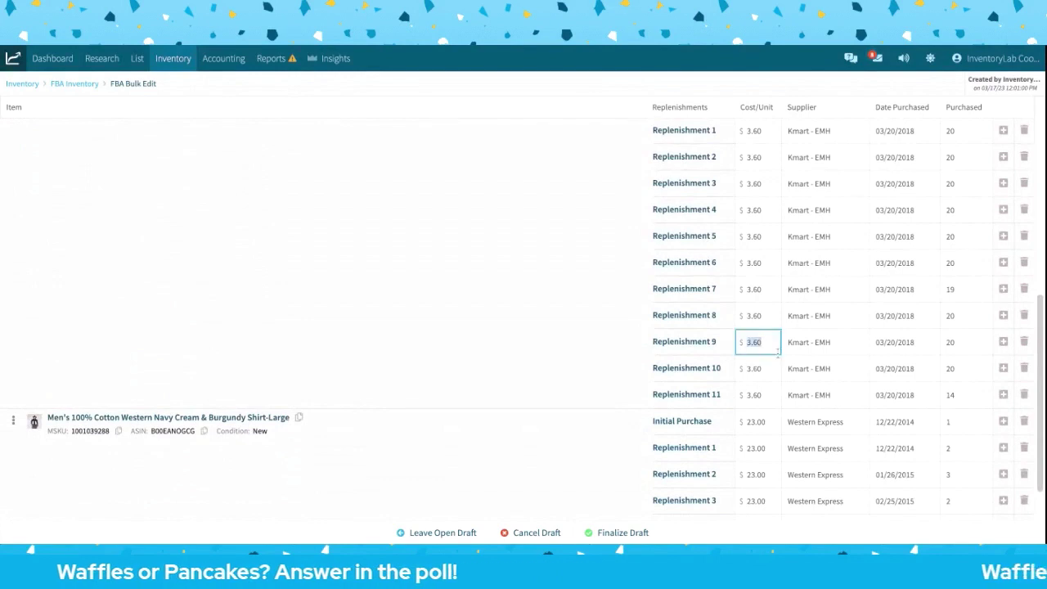
{"action": "key", "text": "Tab"}
{"action": "key", "text": "Tab"}
{"action": "key", "text": "Tab"}
{"action": "key", "text": "Tab"}
{"action": "key", "text": "Tab"}
{"action": "key", "text": "Tab"}
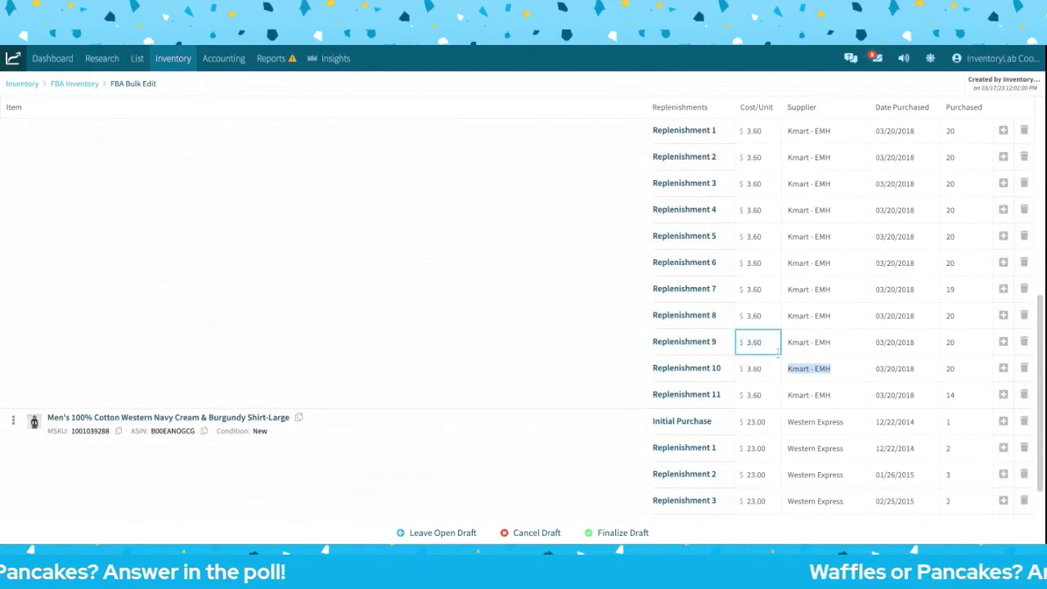
Step: Select the cost, supplier and purchase date cells of replenishments 7 to 11 for the Chubby Puppies item
{"action": "left_click", "coordinate": [763, 292]}
{"action": "key", "text": "shift+Right"}
{"action": "key", "text": "shift+Right"}
{"action": "key", "text": "shift+Down"}
{"action": "key", "text": "shift+Down"}
{"action": "key", "text": "shift+Down"}
{"action": "key", "text": "shift+Down"}
{"action": "key", "text": "shift+Down"}
{"action": "key", "text": "shift+Down"}
{"action": "key", "text": "shift+Down"}
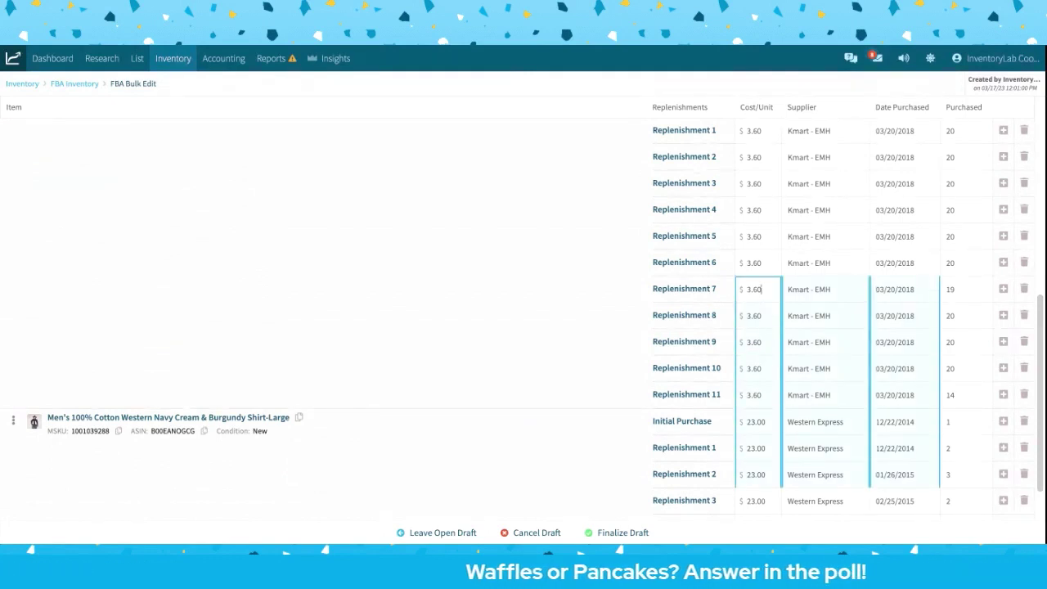
{"action": "key", "text": "shift+Up"}
{"action": "key", "text": "shift+Up"}
{"action": "key", "text": "shift+Up"}
{"action": "key", "text": "shift+Up"}
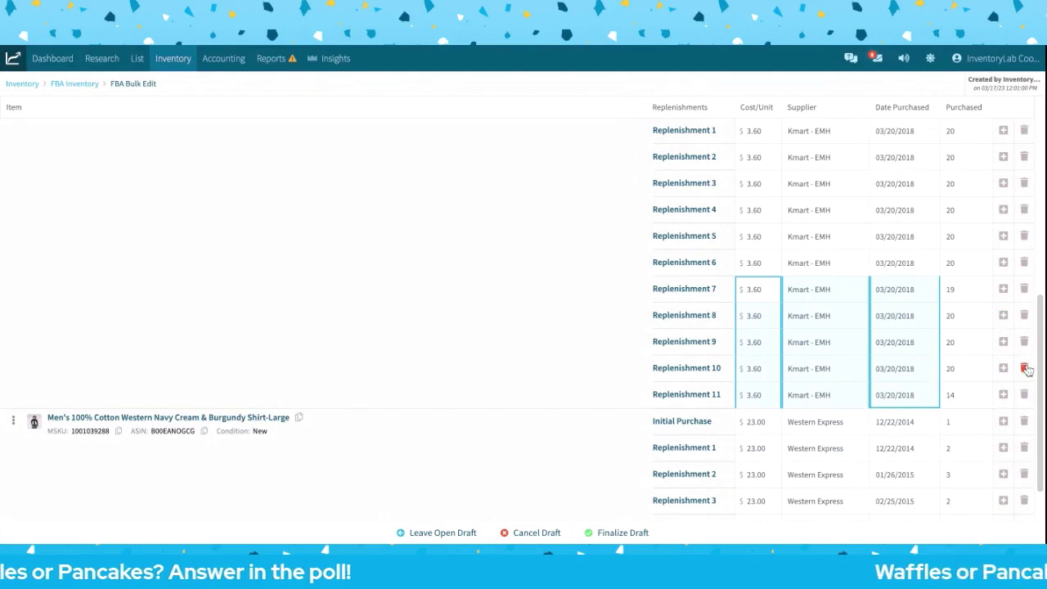
Step: Delete replenishments 10, 9 and 8 of the Chubby Puppies item from the draft
{"action": "left_click", "coordinate": [1026, 368]}
{"action": "left_click", "coordinate": [1025, 342]}
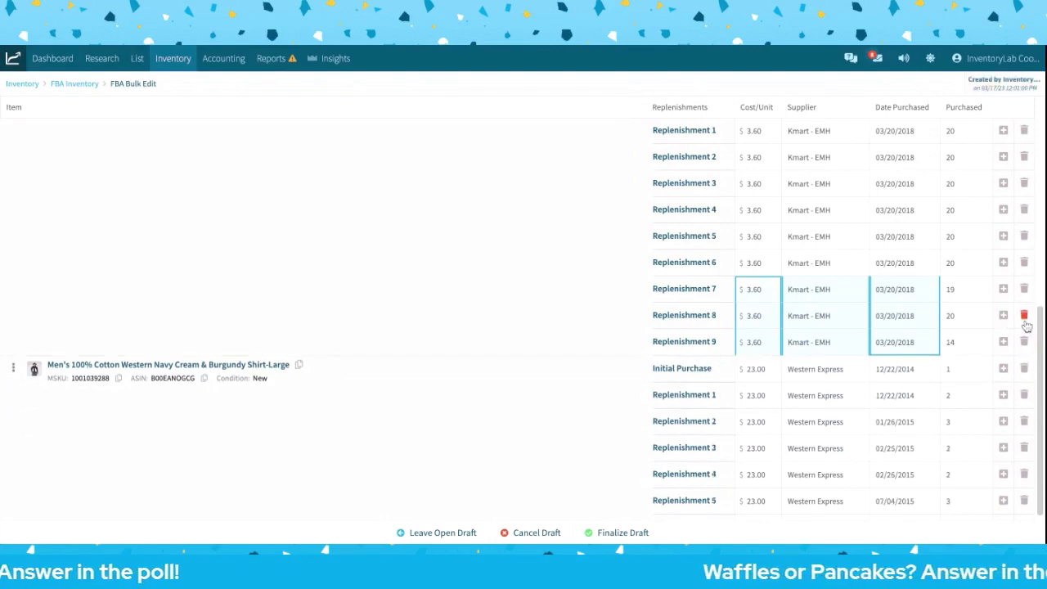
{"action": "left_click", "coordinate": [1025, 318]}
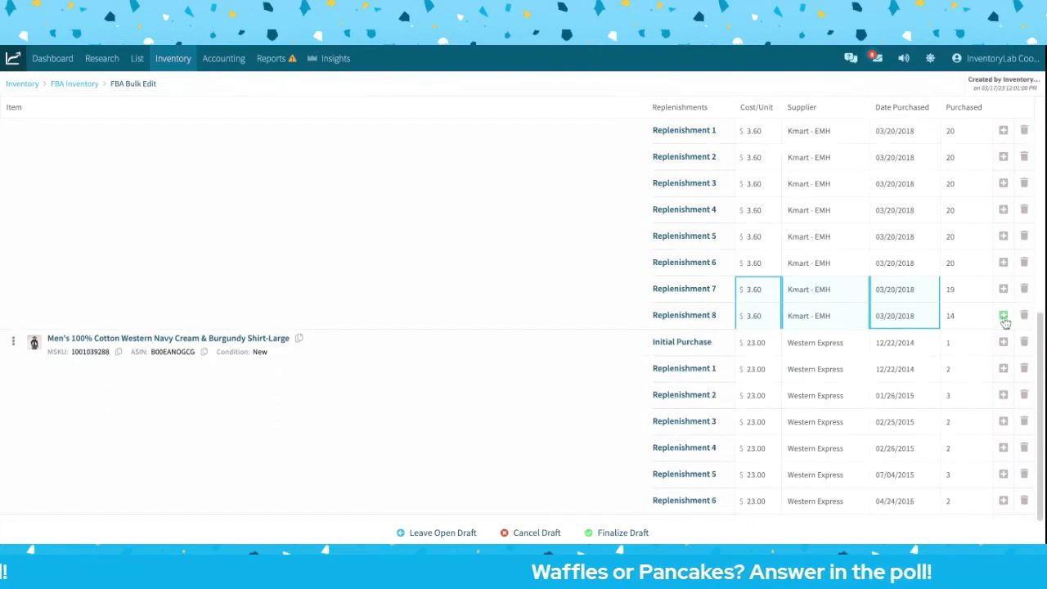
Step: Add two blank replenishments after replenishment 8 of the Chubby Puppies item and open the first one's unit cost for editing
{"action": "left_click", "coordinate": [1003, 317]}
{"action": "left_click", "coordinate": [1004, 316]}
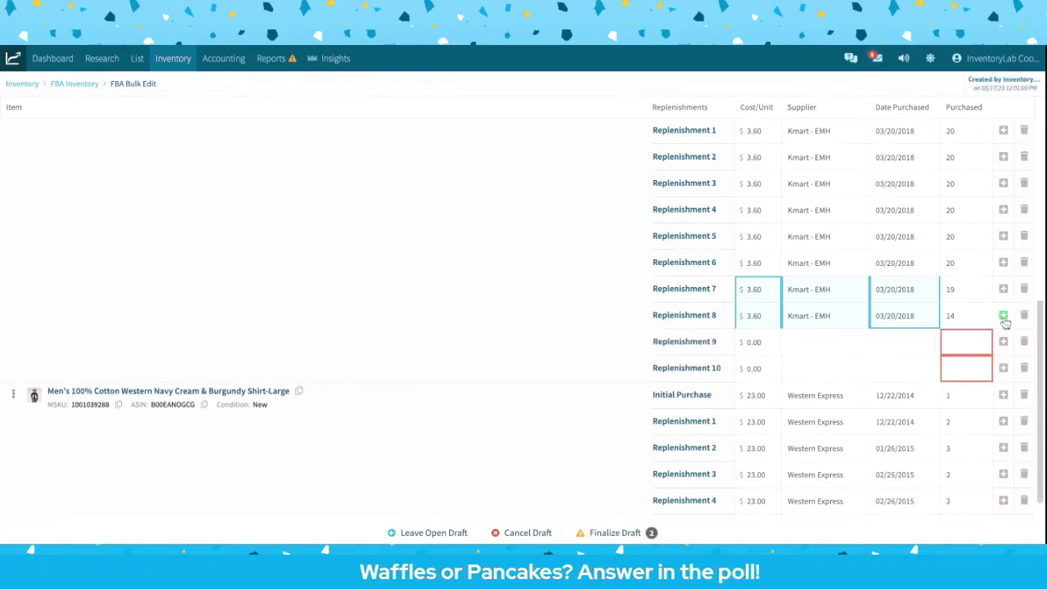
{"action": "left_click", "coordinate": [774, 345]}
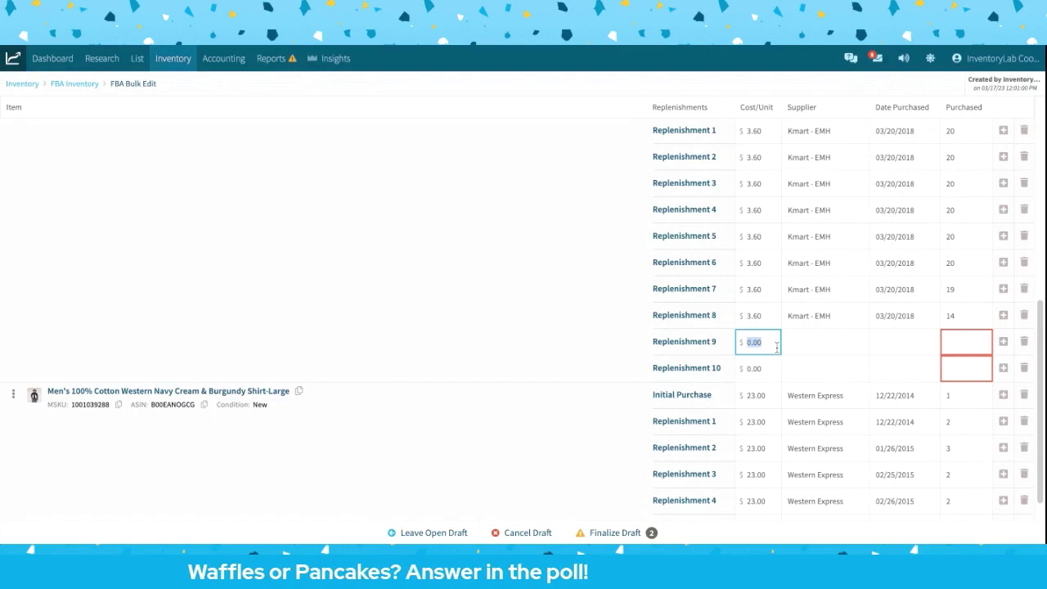
Step: Cancel the open FBA bulk edit draft and sort the inventory by active cost per unit, highest first
{"action": "scroll", "coordinate": [570, 217], "scroll_direction": "up", "scroll_amount": 15}
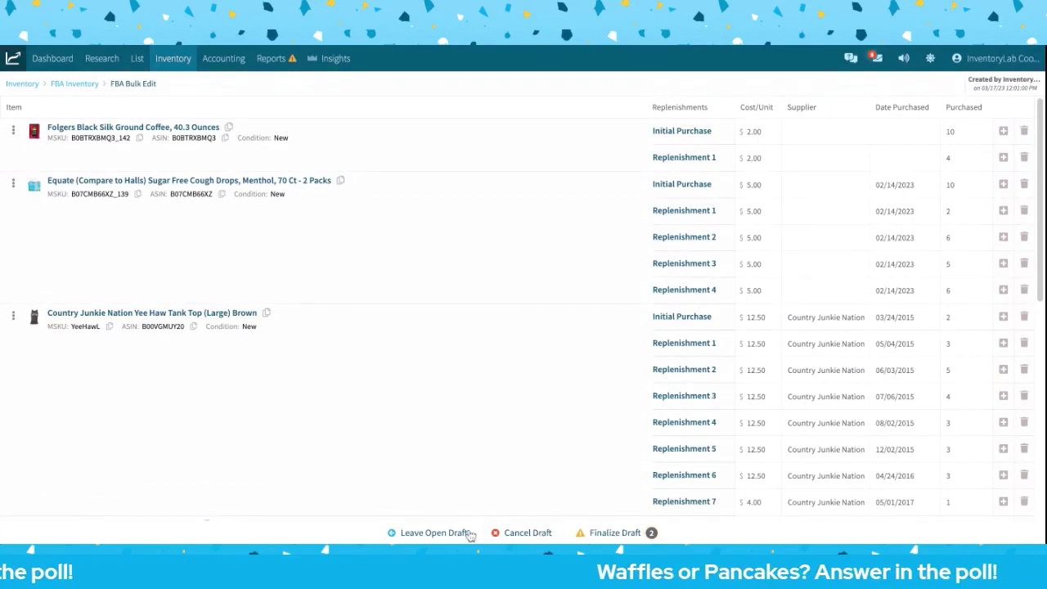
{"action": "left_click", "coordinate": [547, 534]}
{"action": "left_click", "coordinate": [577, 337]}
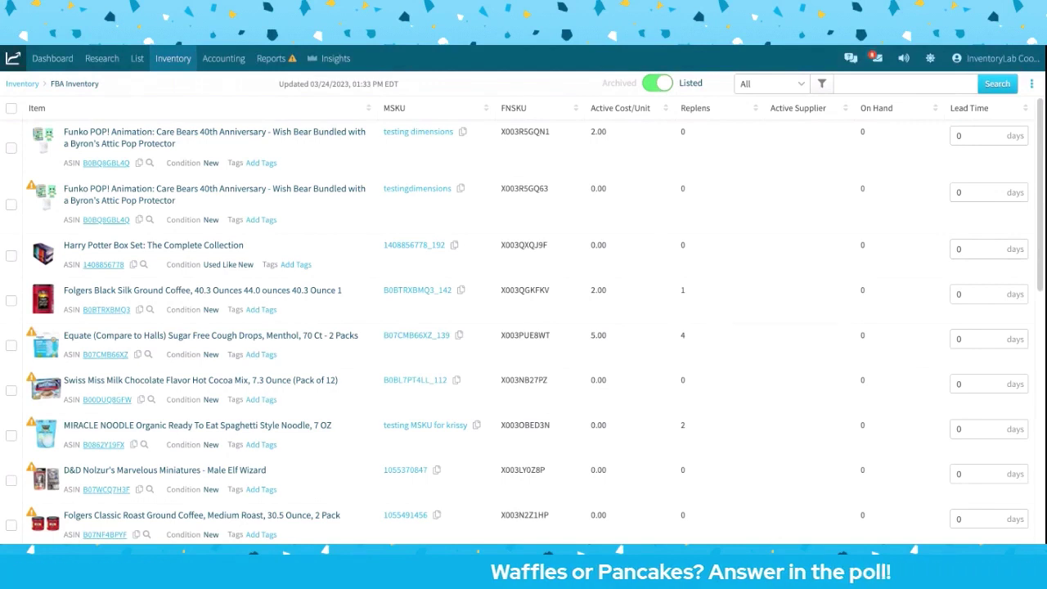
{"action": "left_click", "coordinate": [667, 111]}
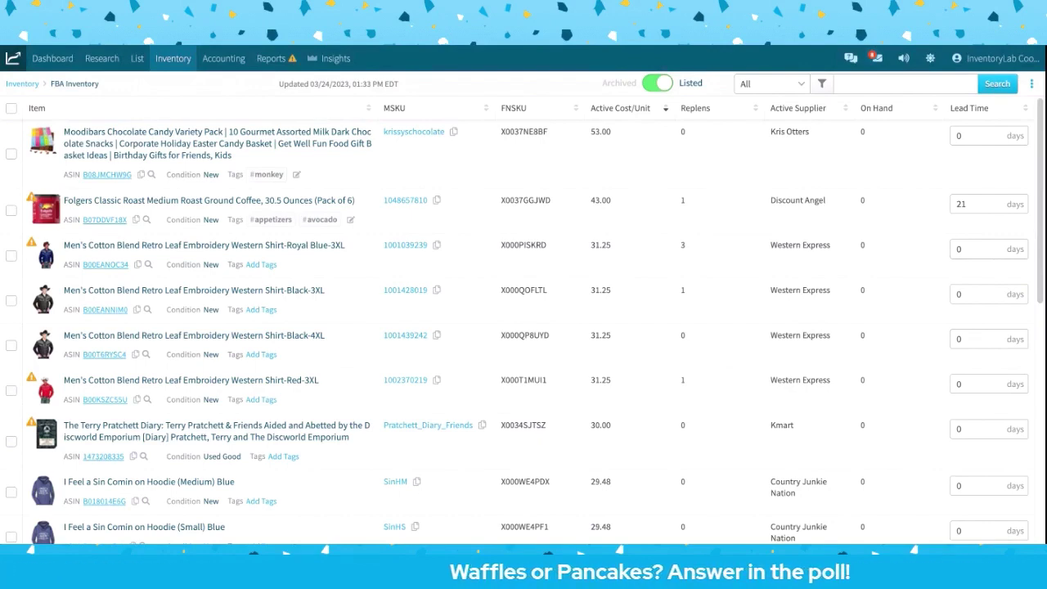
Step: Open the settings and review the General options for notifications, suppliers, MSKU customization, inventory management and custom research shortcuts
{"action": "left_click", "coordinate": [930, 58]}
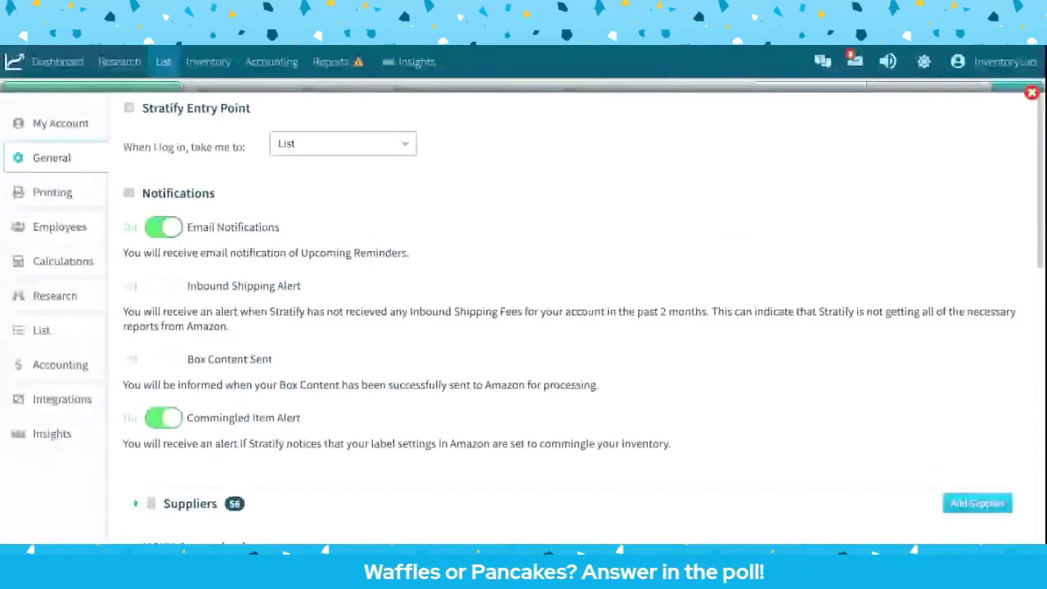
{"action": "left_click", "coordinate": [1011, 65]}
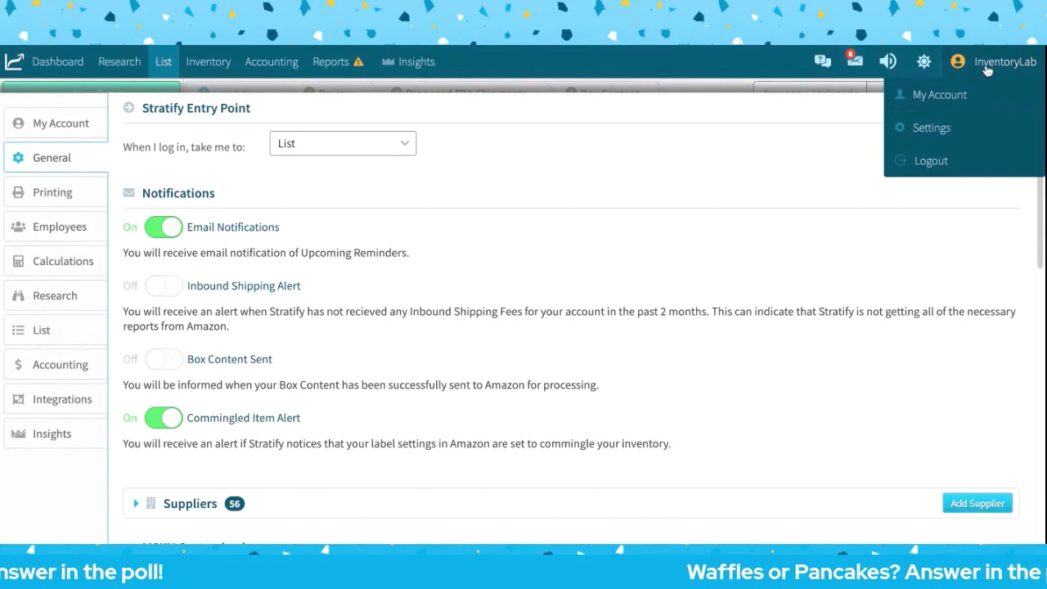
{"action": "left_click", "coordinate": [601, 176]}
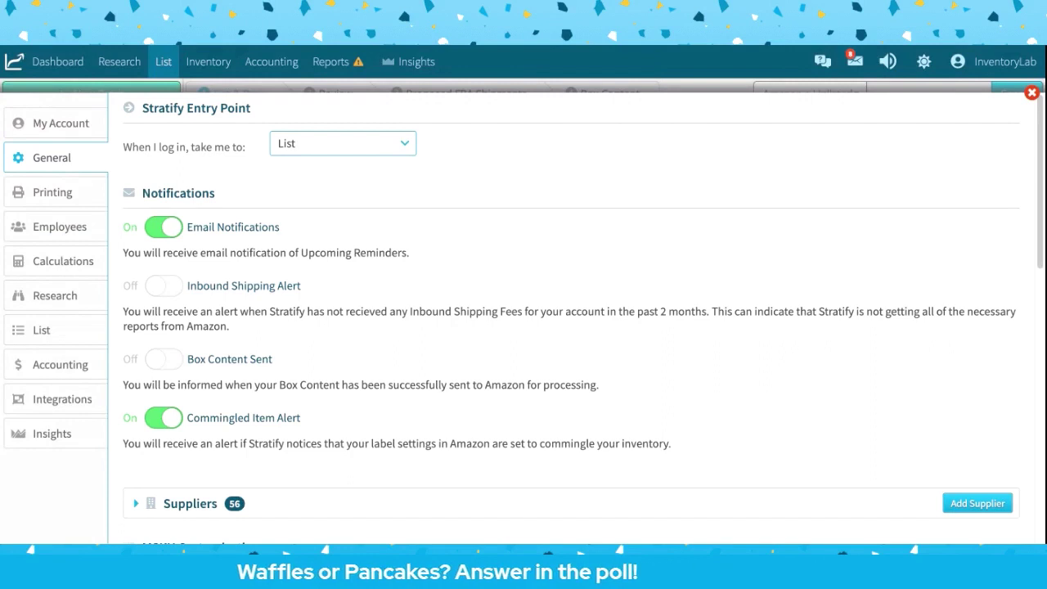
{"action": "scroll", "coordinate": [511, 285], "scroll_direction": "down", "scroll_amount": 5}
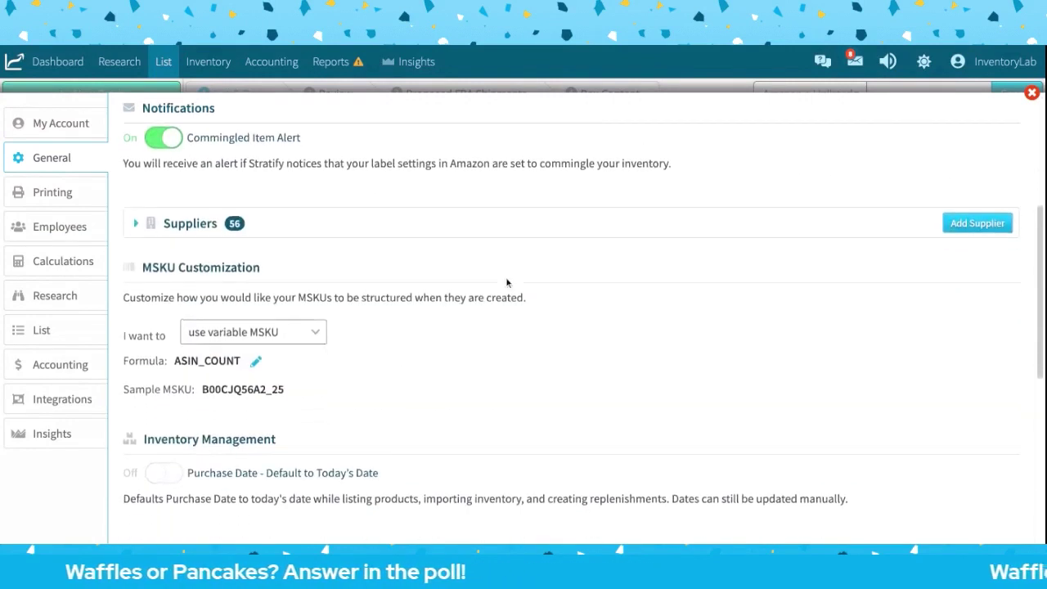
{"action": "scroll", "coordinate": [506, 281], "scroll_direction": "down", "scroll_amount": 2}
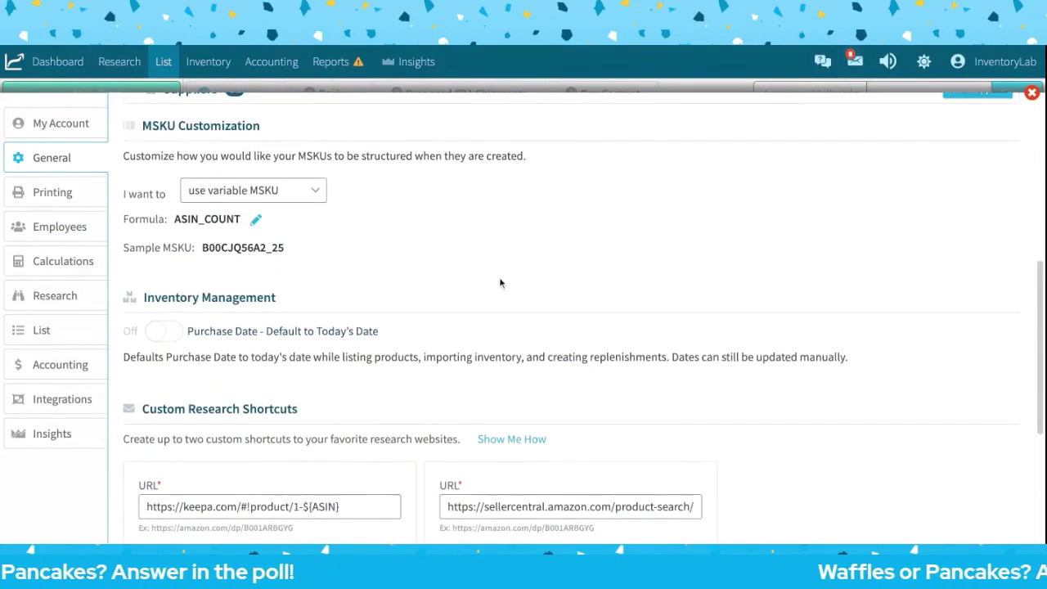
{"action": "scroll", "coordinate": [502, 282], "scroll_direction": "down", "scroll_amount": 4}
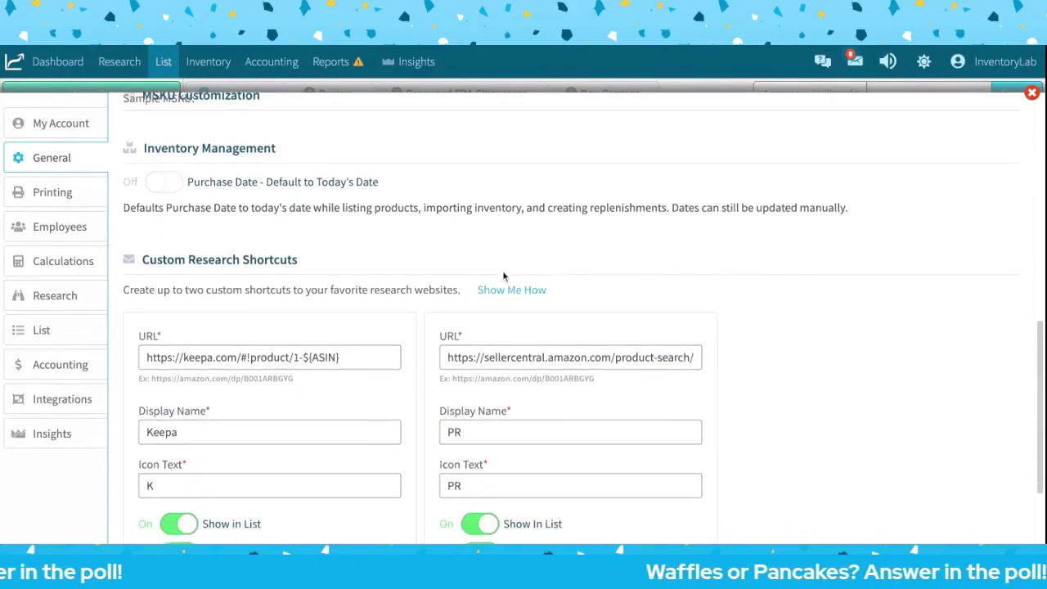
{"action": "scroll", "coordinate": [503, 270], "scroll_direction": "up", "scroll_amount": 6}
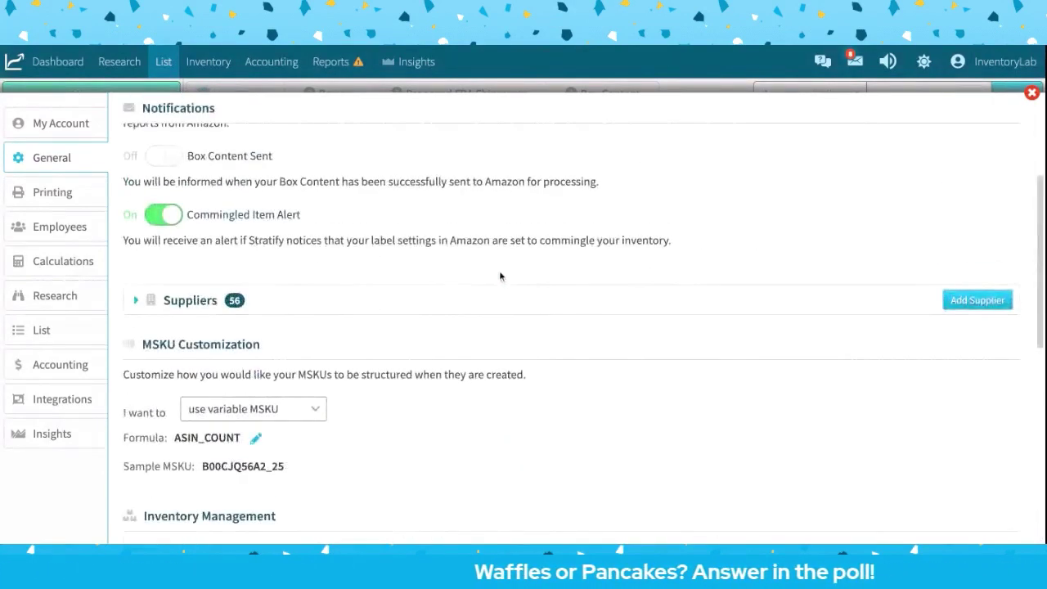
Step: Review the printer setup and label printing options in the Printing settings
{"action": "left_click", "coordinate": [54, 194]}
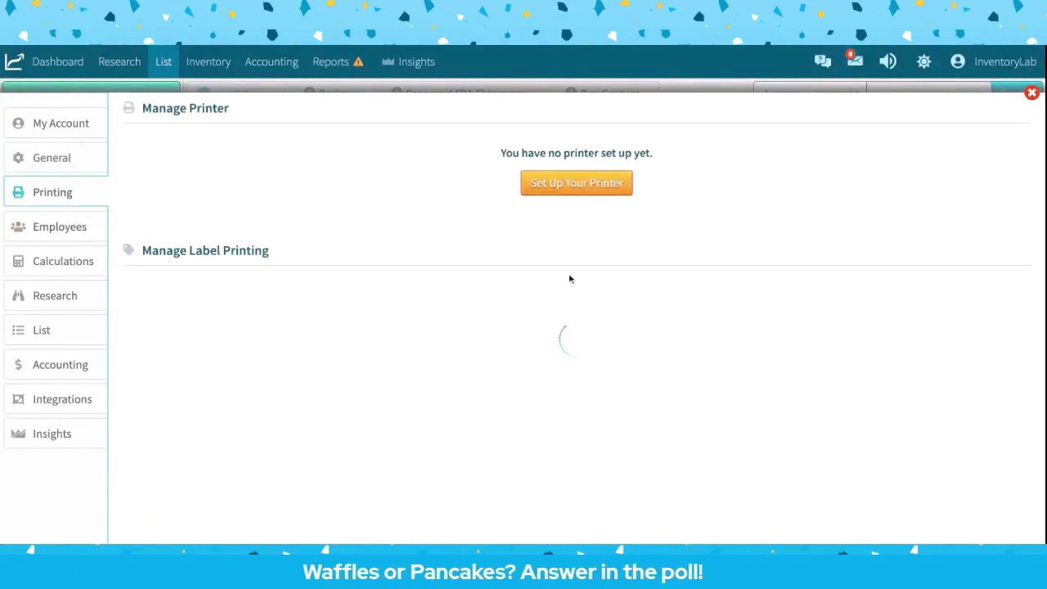
{"action": "scroll", "coordinate": [533, 275], "scroll_direction": "down", "scroll_amount": 2}
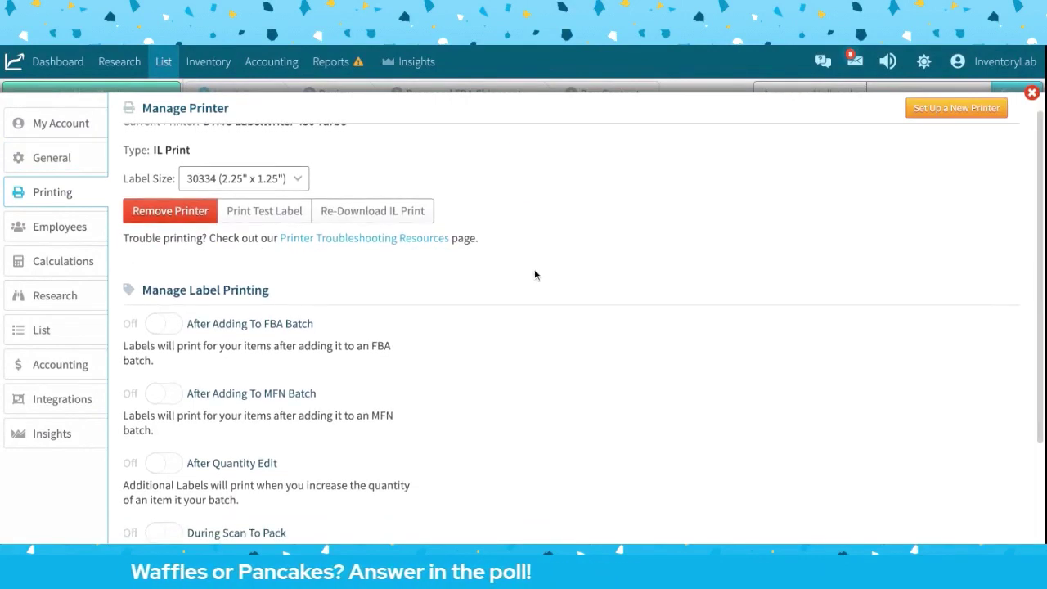
{"action": "scroll", "coordinate": [535, 273], "scroll_direction": "down", "scroll_amount": 2}
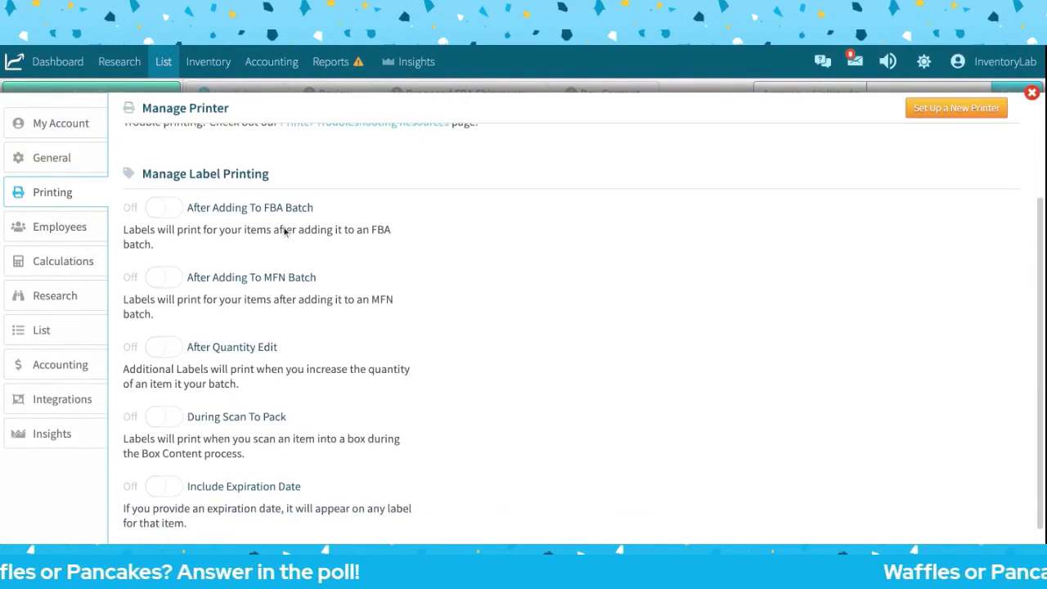
Step: Check the remaining label printing options, and review the Ideal Buy, Desired ROI and rank threshold options in the Research settings
{"action": "scroll", "coordinate": [340, 304], "scroll_direction": "down", "scroll_amount": 1}
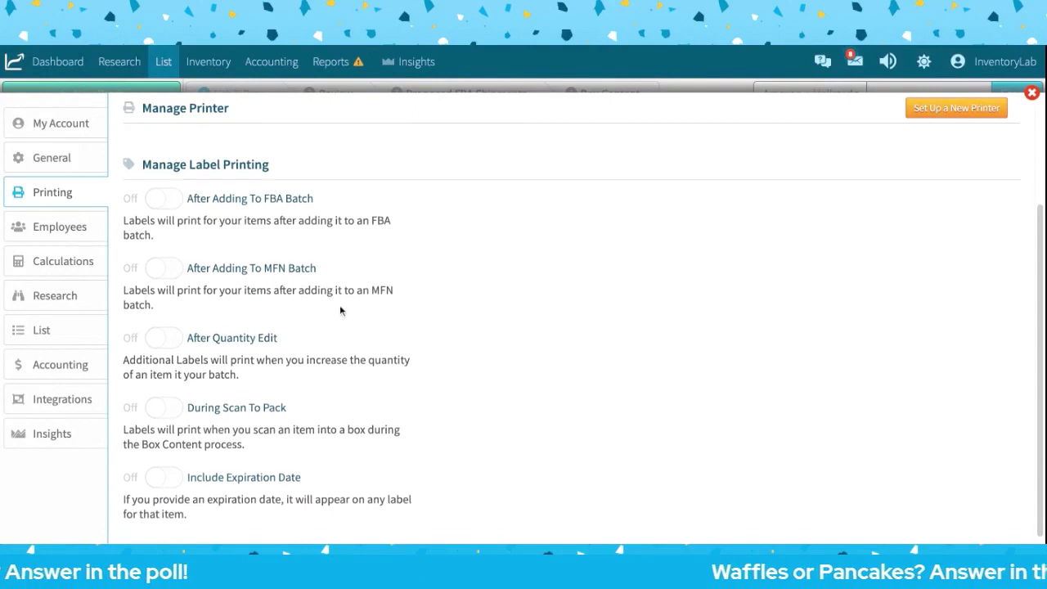
{"action": "left_click", "coordinate": [170, 473]}
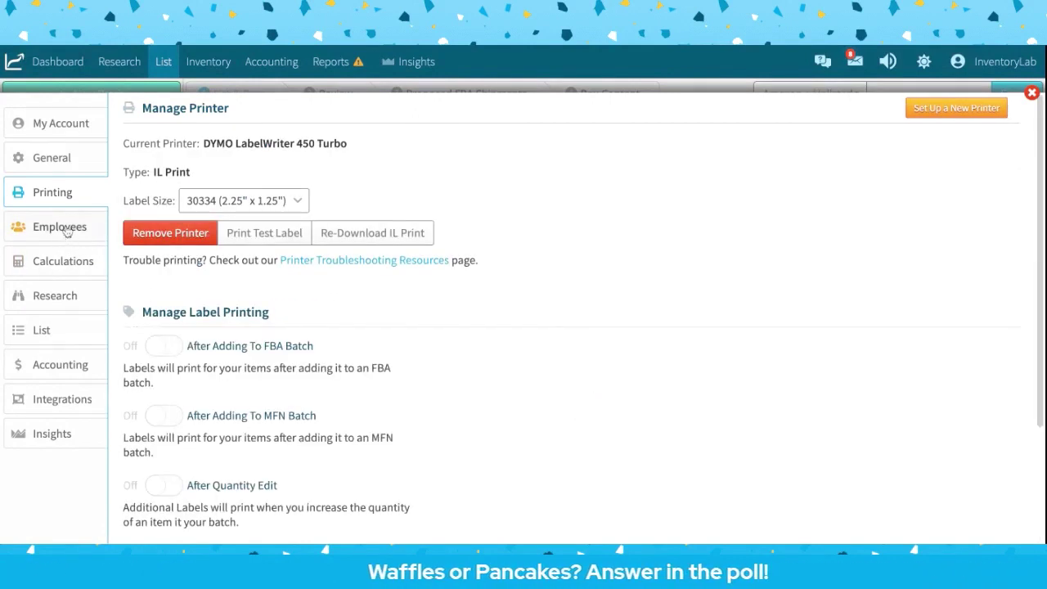
{"action": "left_click", "coordinate": [71, 296]}
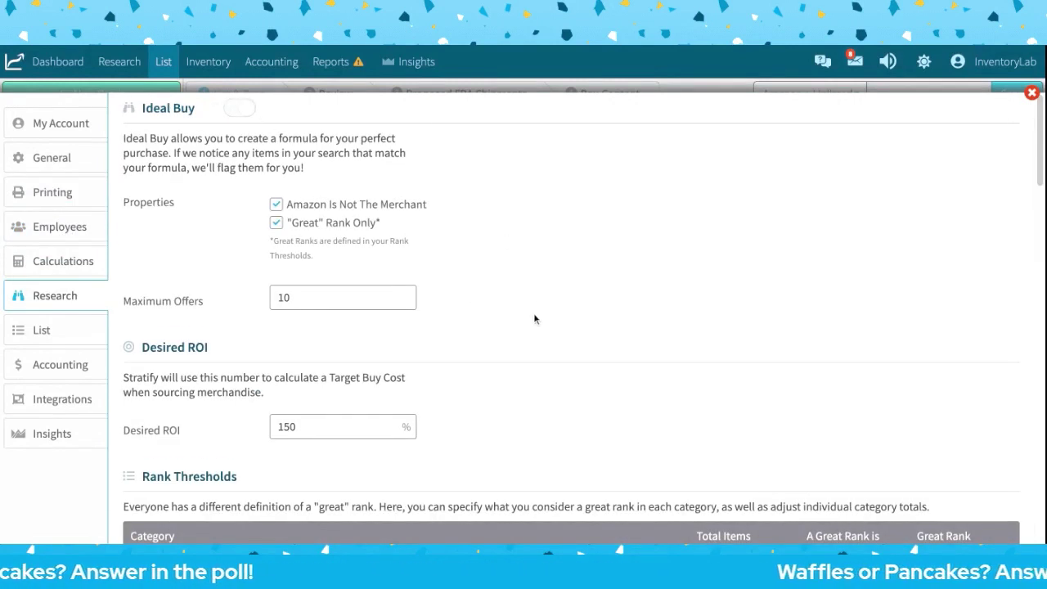
{"action": "scroll", "coordinate": [534, 312], "scroll_direction": "down", "scroll_amount": 3}
{"action": "scroll", "coordinate": [532, 312], "scroll_direction": "up", "scroll_amount": 3}
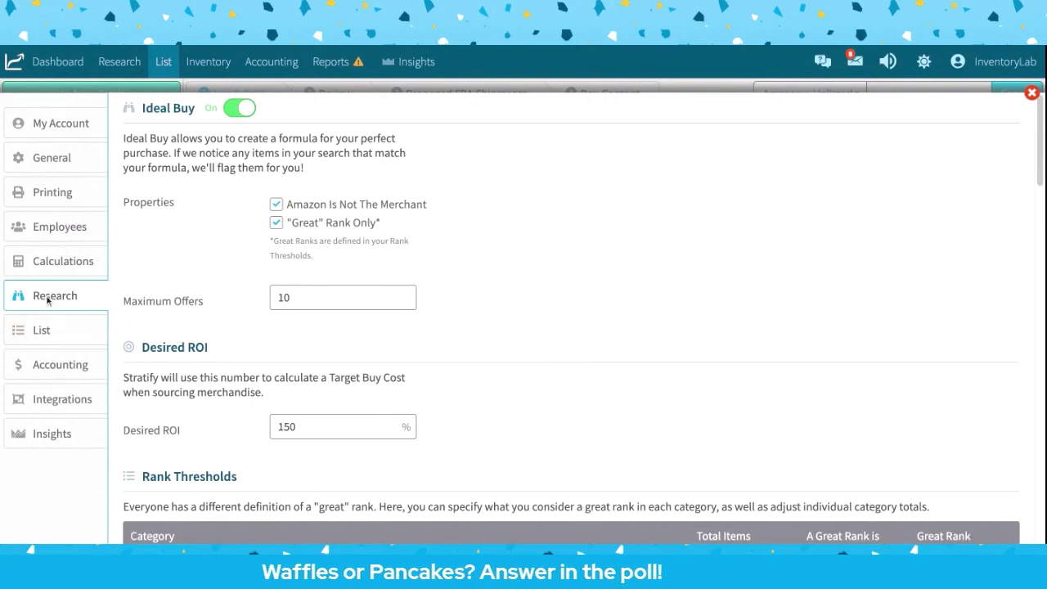
Step: Review the List settings for shipping templates, condition notes, cost calculator, totals bar, auto-pricing and box content
{"action": "left_click", "coordinate": [43, 331]}
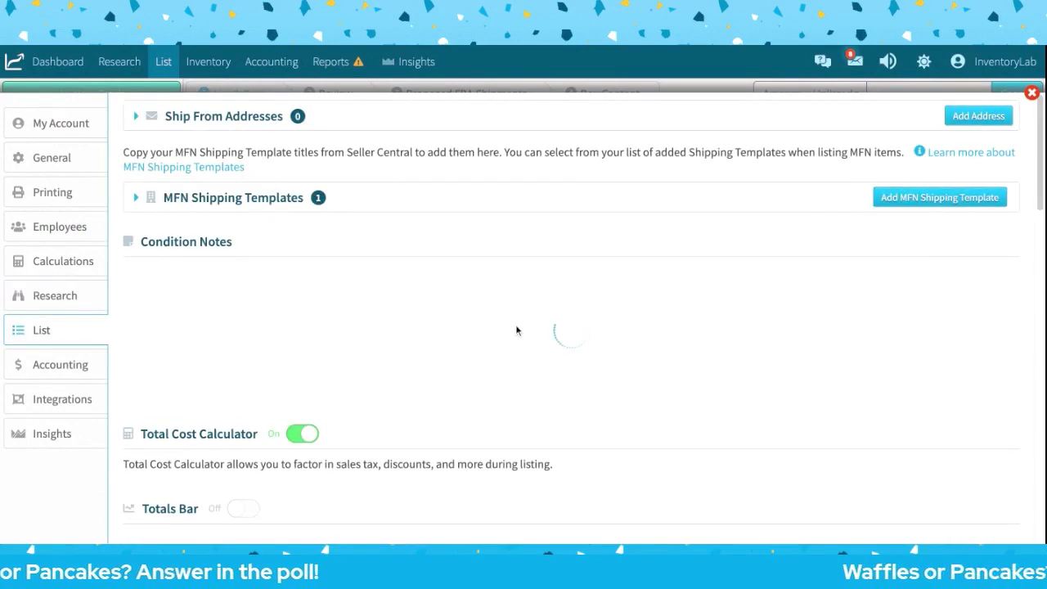
{"action": "scroll", "coordinate": [516, 331], "scroll_direction": "down", "scroll_amount": 2}
{"action": "scroll", "coordinate": [517, 330], "scroll_direction": "down", "scroll_amount": 2}
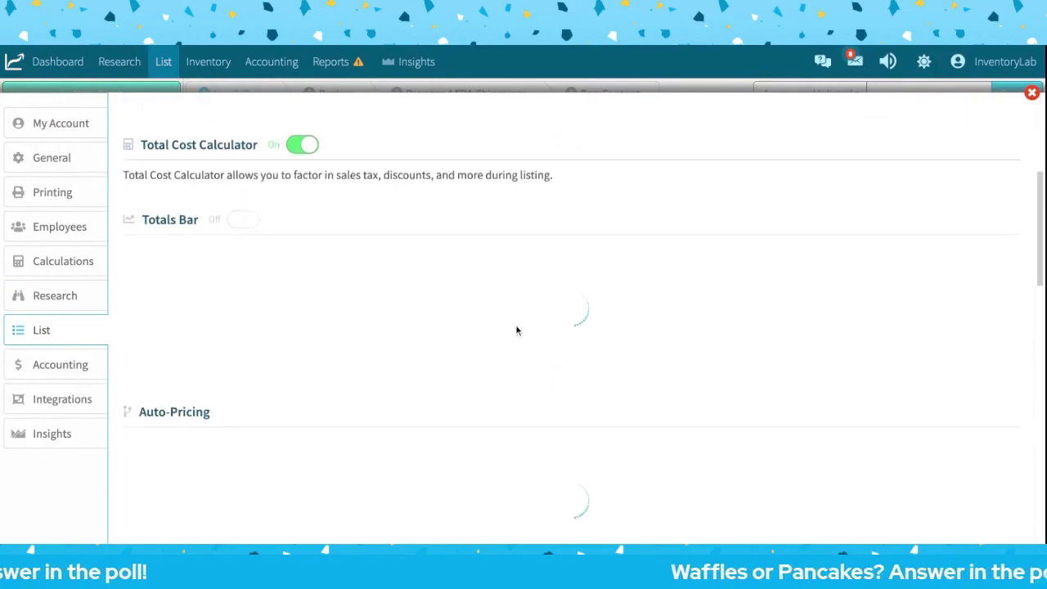
{"action": "scroll", "coordinate": [517, 330], "scroll_direction": "down", "scroll_amount": 2}
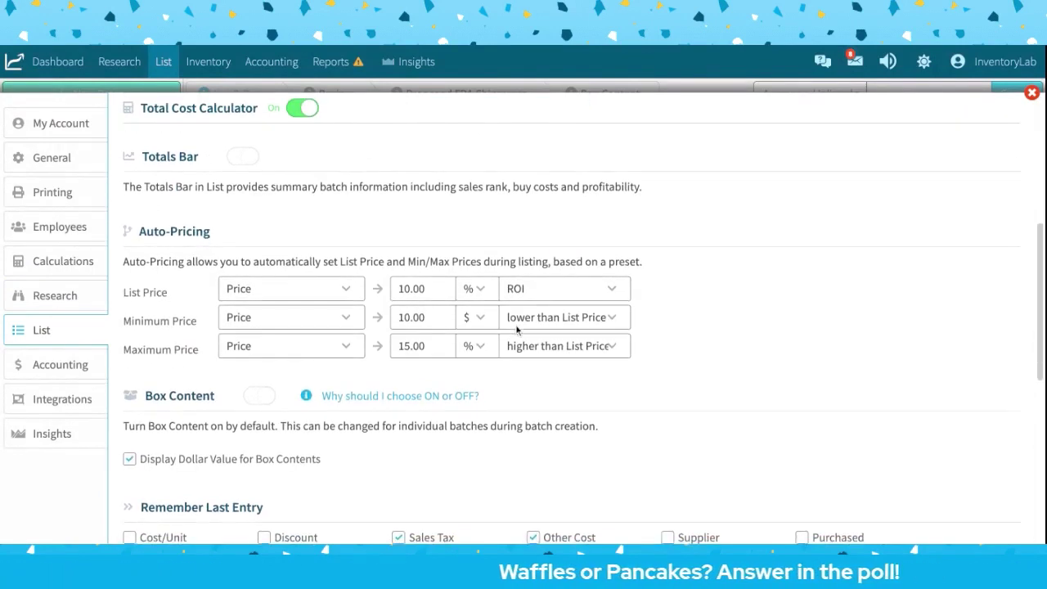
{"action": "scroll", "coordinate": [517, 331], "scroll_direction": "down", "scroll_amount": 2}
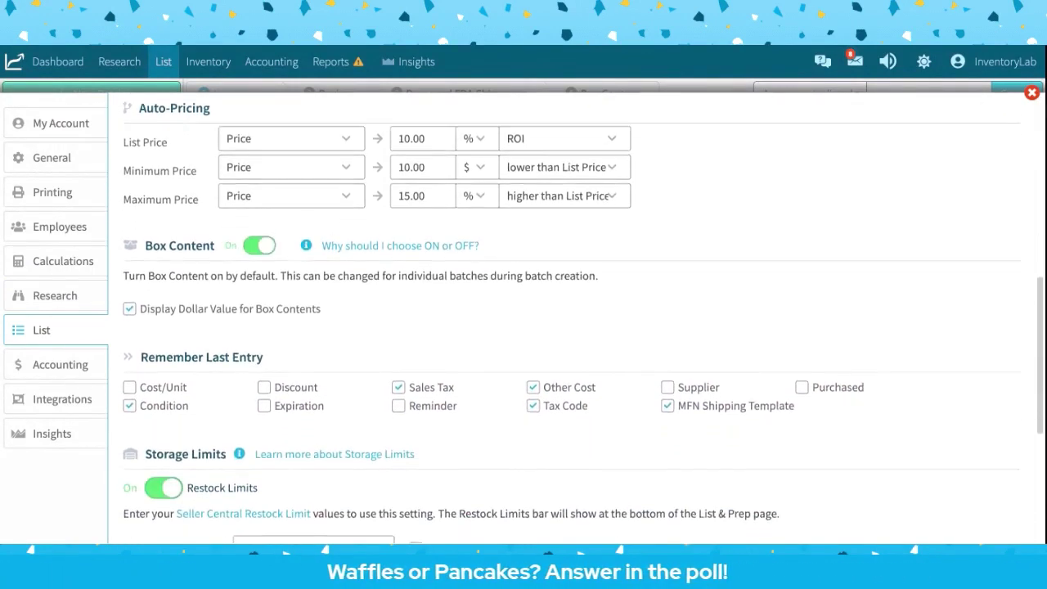
{"action": "scroll", "coordinate": [516, 330], "scroll_direction": "up", "scroll_amount": 3}
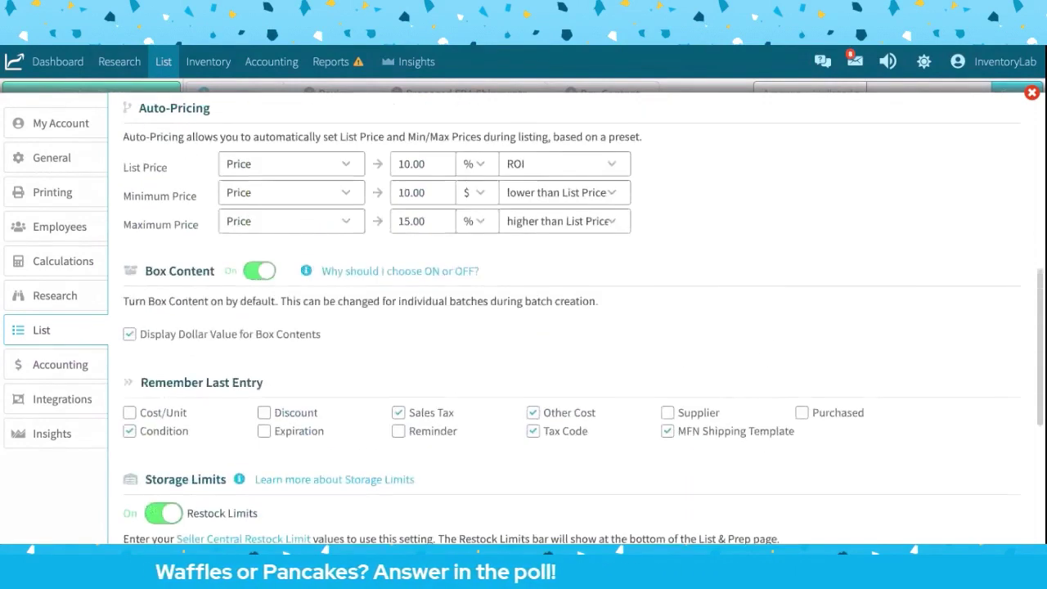
{"action": "scroll", "coordinate": [317, 284], "scroll_direction": "down", "scroll_amount": 6}
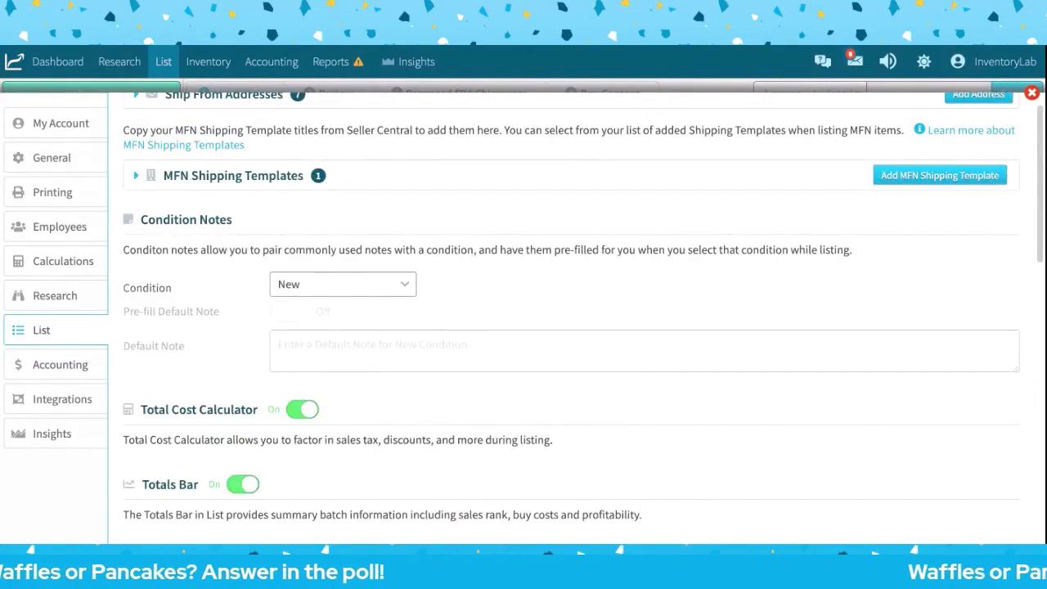
Step: Show the condition notes for the Used Like New condition and check its default and common notes
{"action": "left_click", "coordinate": [318, 284]}
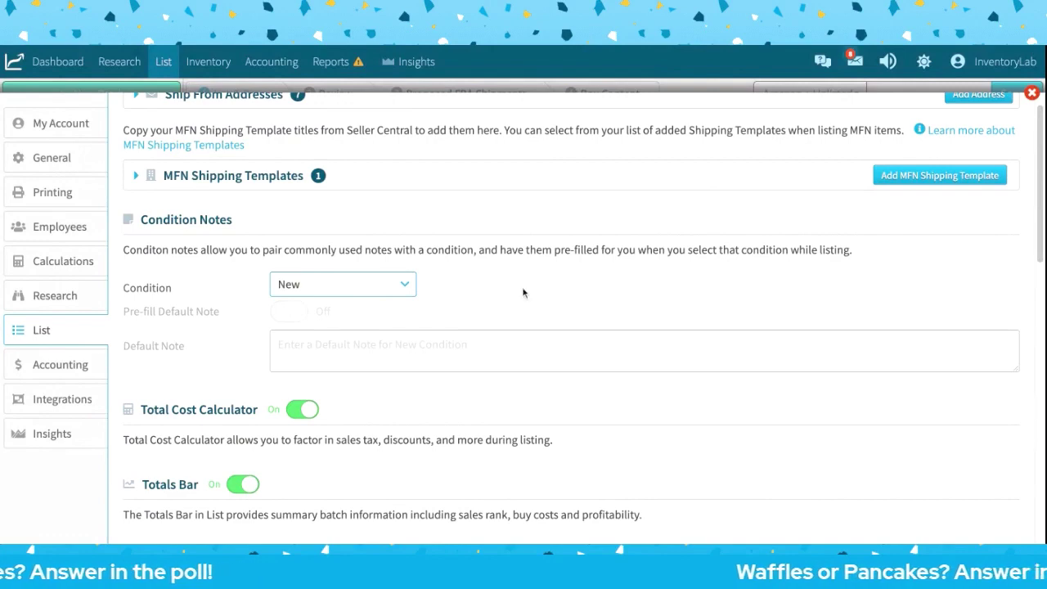
{"action": "key", "text": "Down"}
{"action": "scroll", "coordinate": [492, 297], "scroll_direction": "down", "scroll_amount": 2}
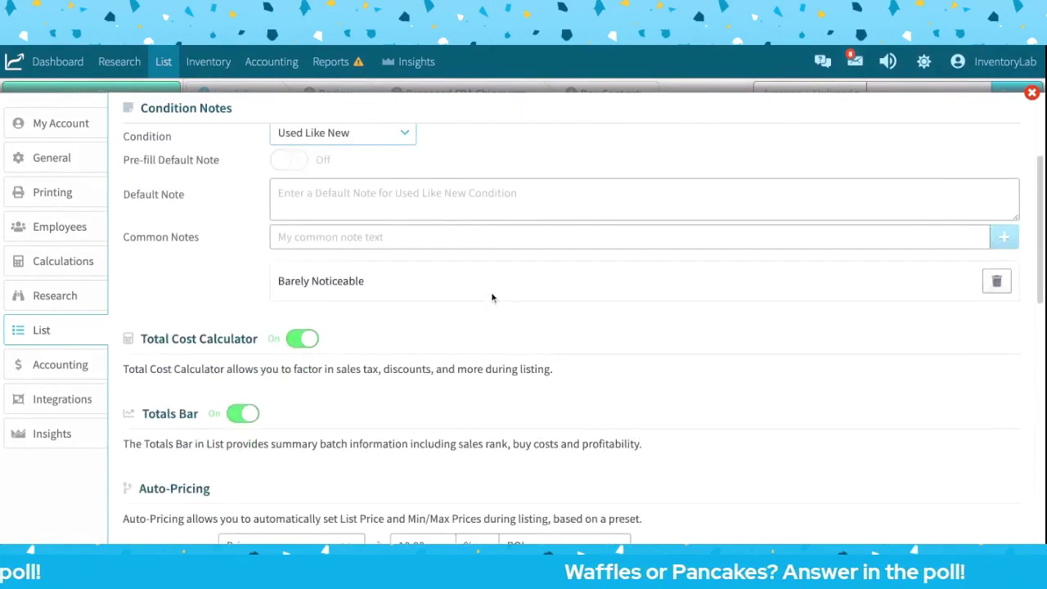
Step: Review the Remember Last Entry and storage limit options, check the repricer and automation integrations, and close the settings
{"action": "scroll", "coordinate": [491, 298], "scroll_direction": "down", "scroll_amount": 5}
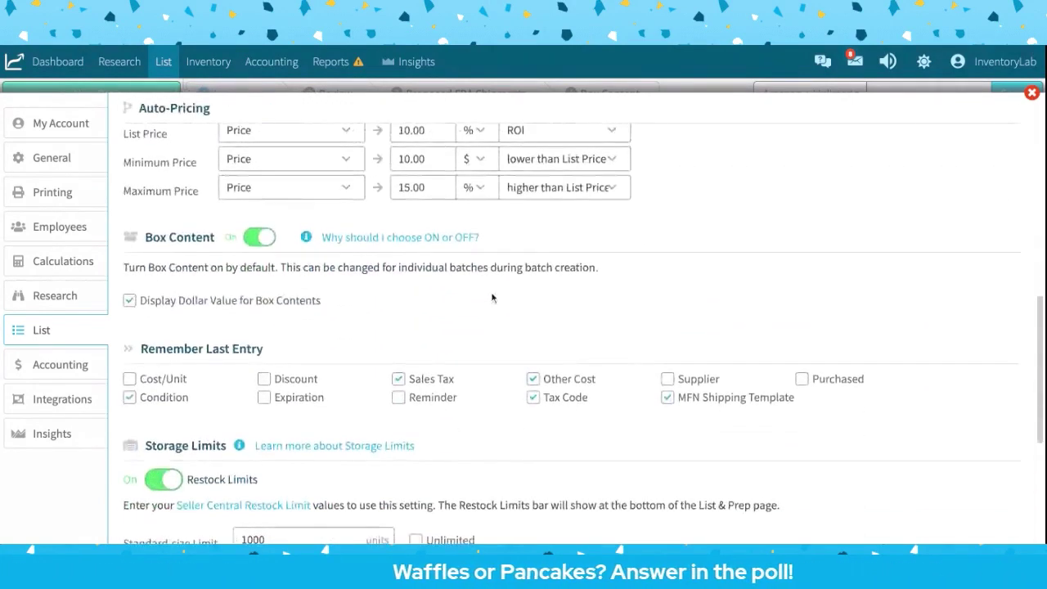
{"action": "scroll", "coordinate": [491, 298], "scroll_direction": "down", "scroll_amount": 1}
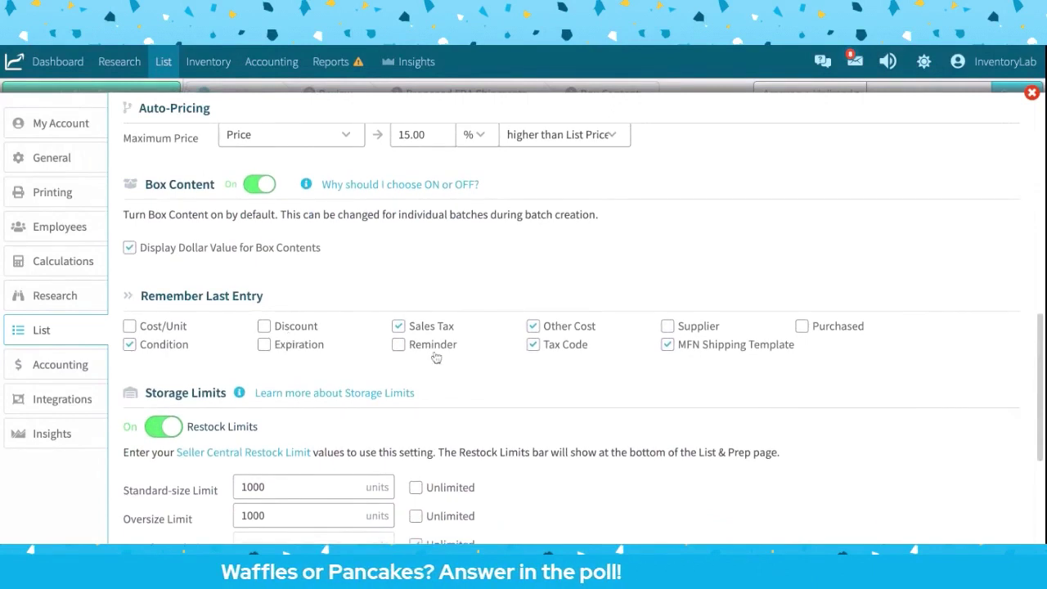
{"action": "scroll", "coordinate": [481, 355], "scroll_direction": "down", "scroll_amount": 1}
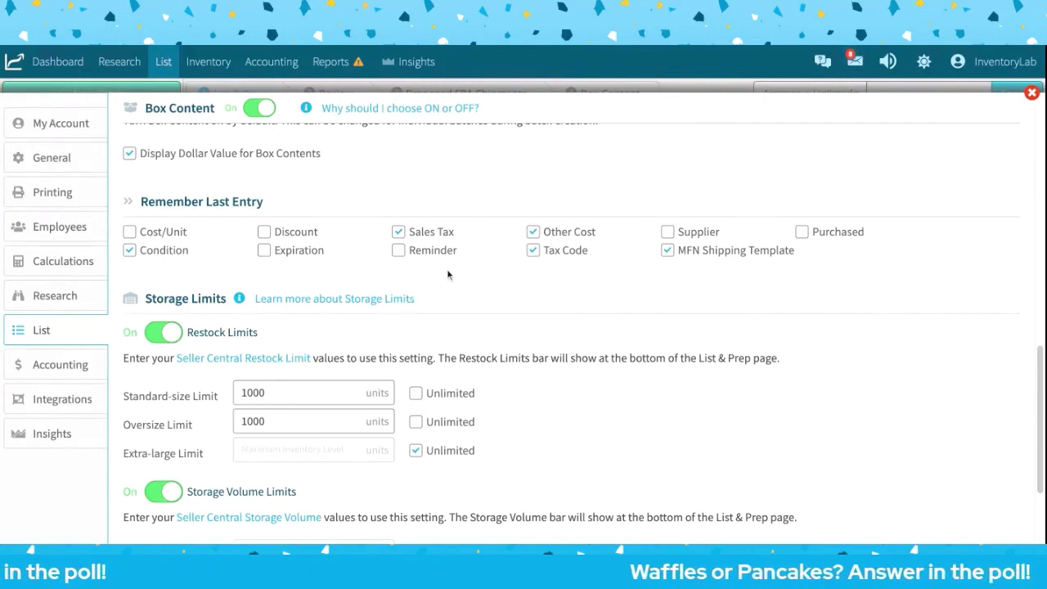
{"action": "scroll", "coordinate": [449, 274], "scroll_direction": "down", "scroll_amount": 2}
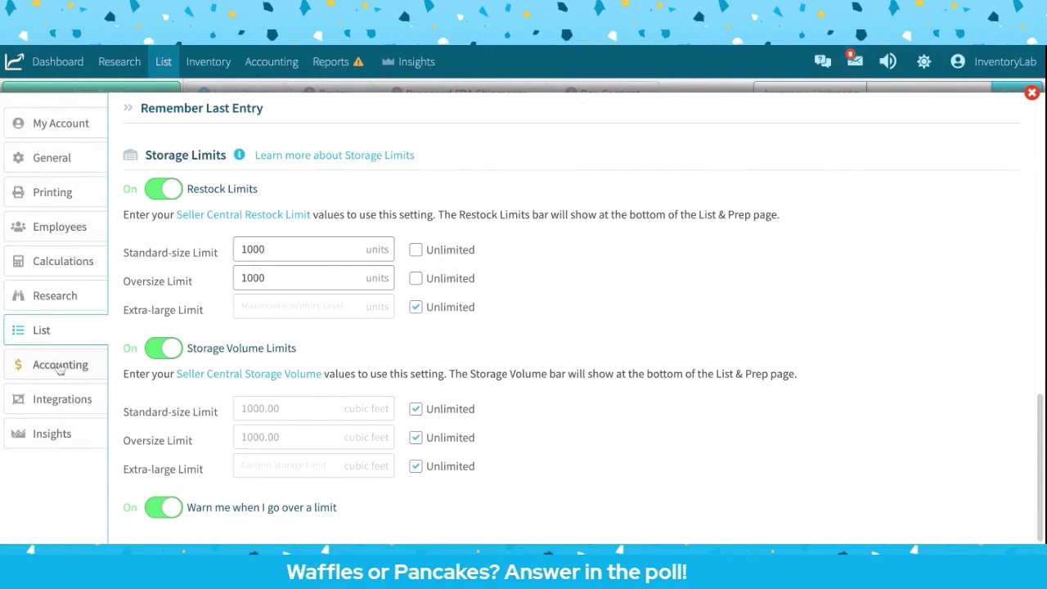
{"action": "left_click", "coordinate": [58, 409]}
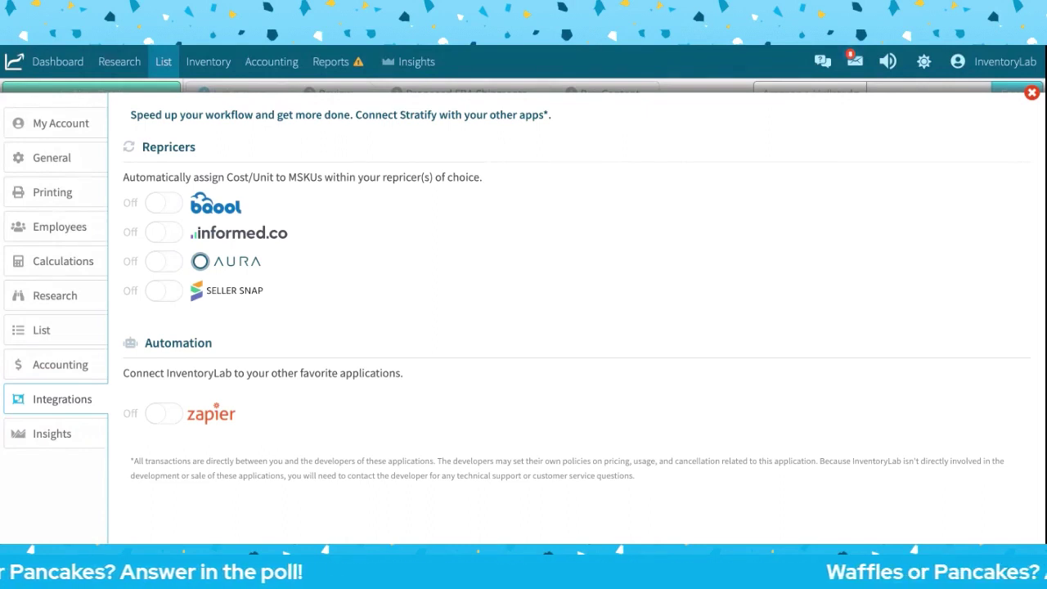
{"action": "key", "text": "Escape"}
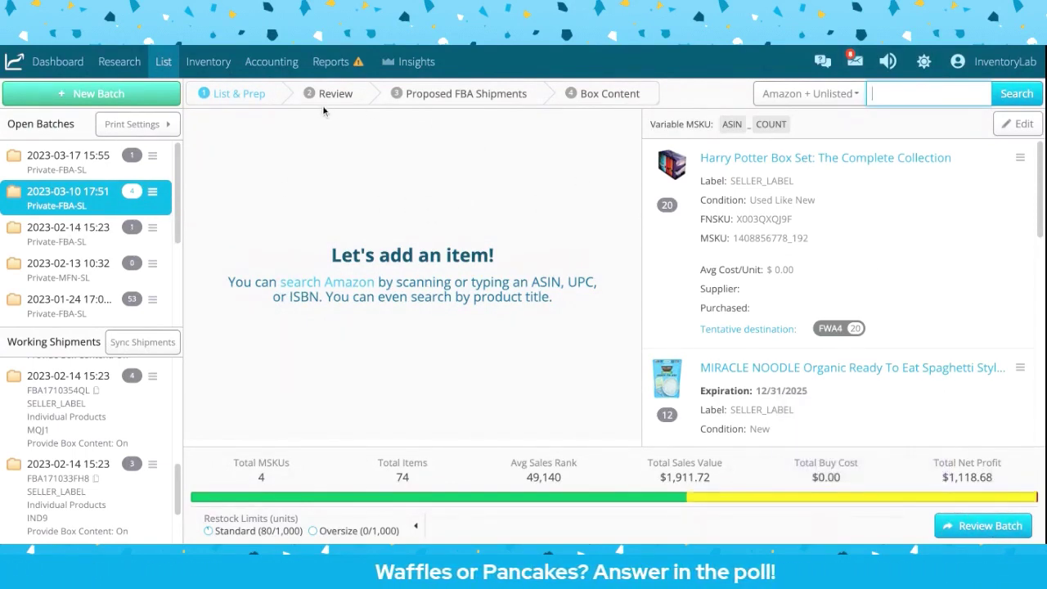
{"action": "left_click", "coordinate": [973, 526]}
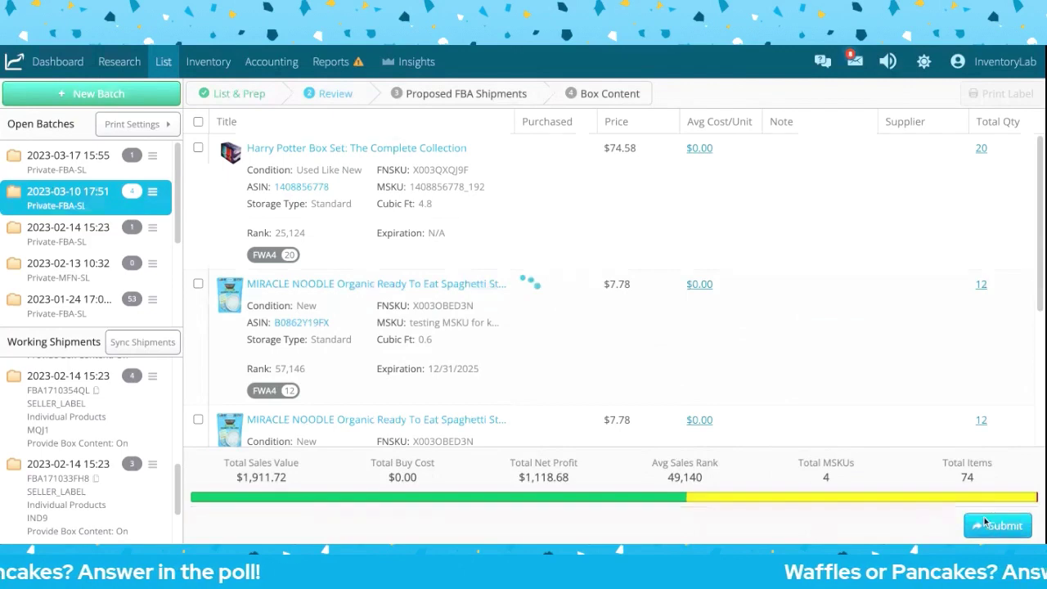
{"action": "left_click", "coordinate": [1011, 529]}
{"action": "left_click", "coordinate": [558, 283]}
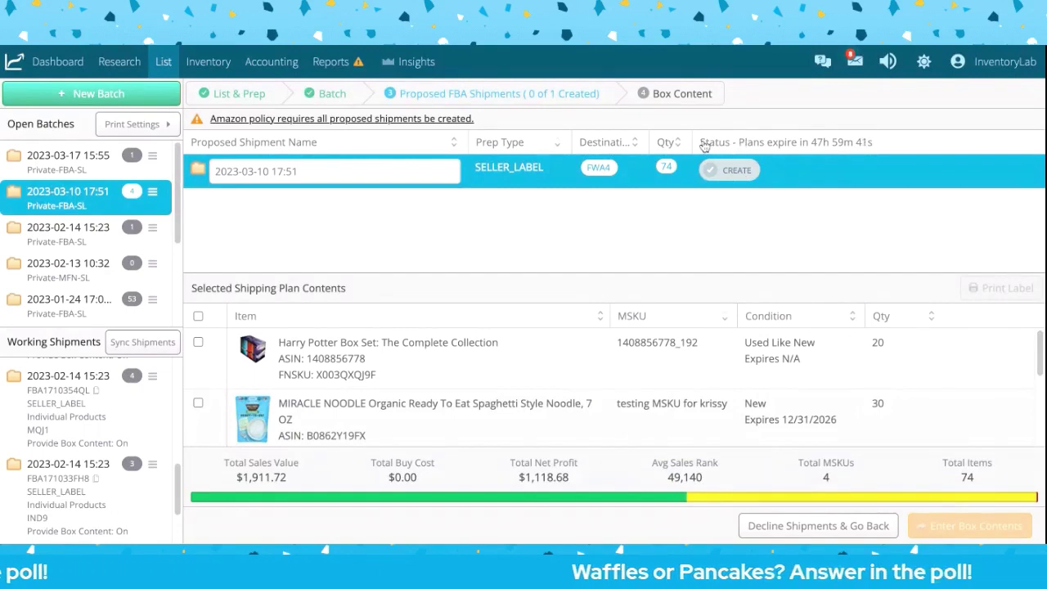
{"action": "left_click_drag", "start_coordinate": [705, 146], "coordinate": [730, 146]}
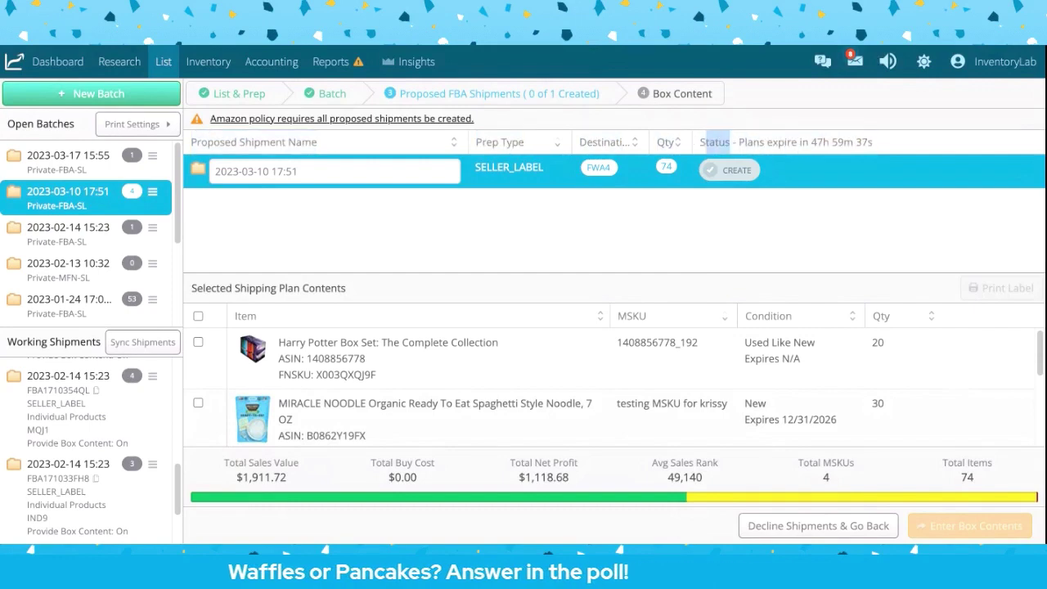
{"action": "left_click", "coordinate": [707, 247]}
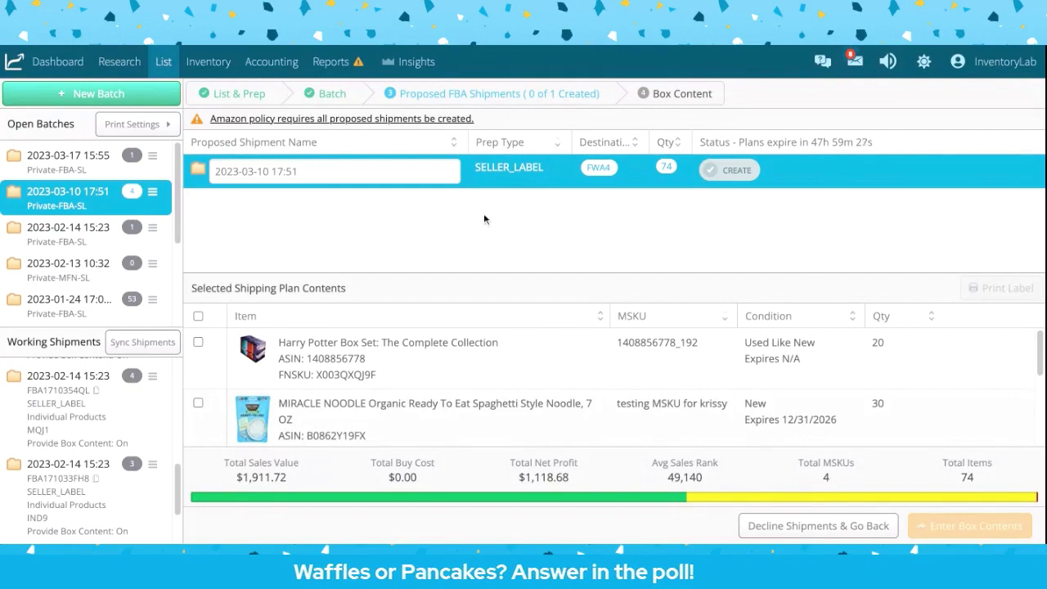
{"action": "left_click", "coordinate": [730, 170]}
{"action": "left_click", "coordinate": [851, 184]}
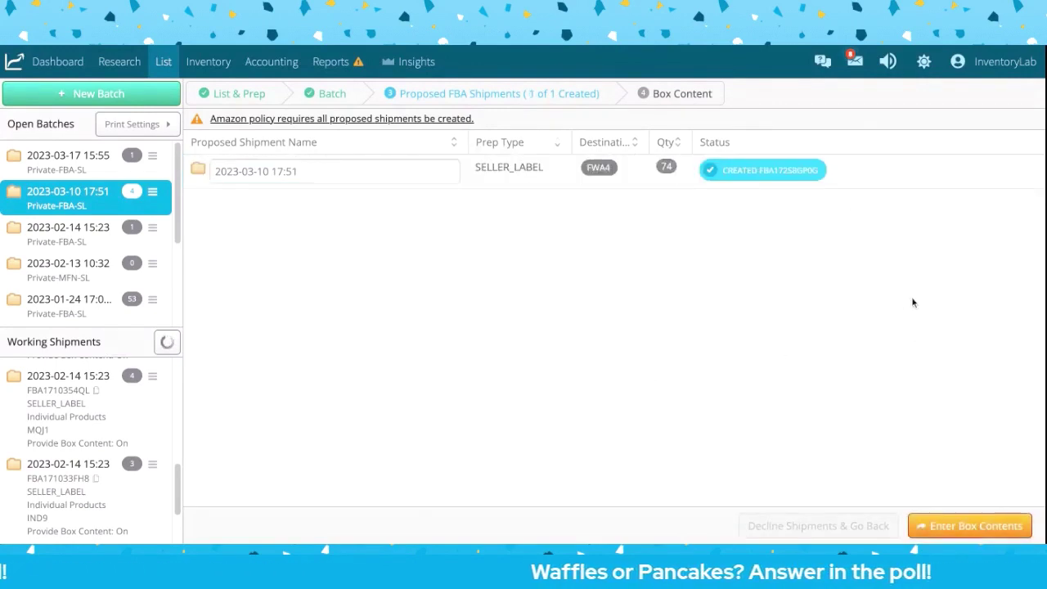
Step: Start entering the shipment's box contents and assign all 30 noodle units expiring 12/31/2026 to box U001
{"action": "left_click", "coordinate": [975, 527]}
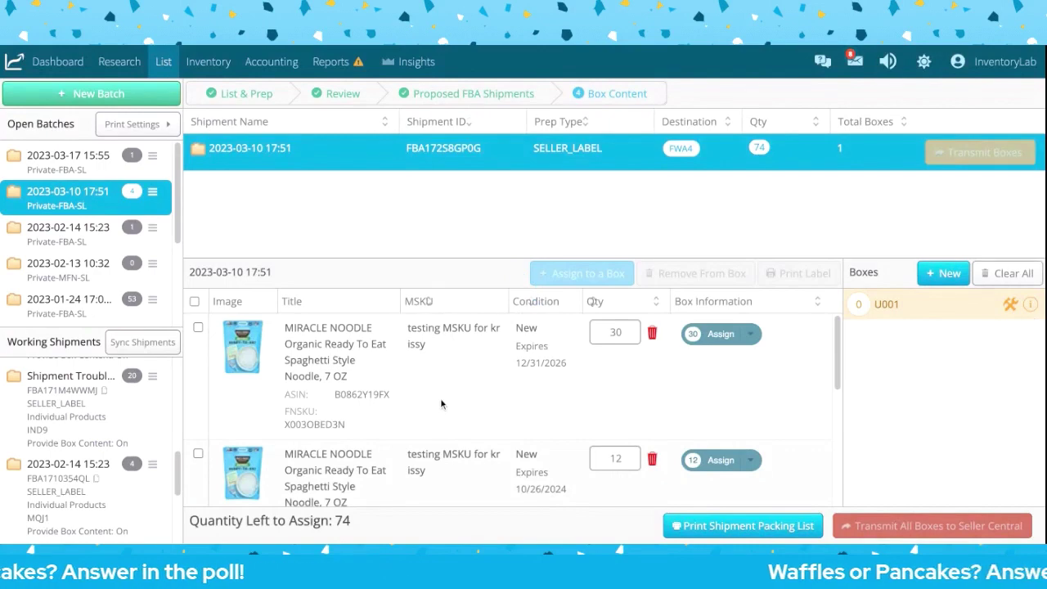
{"action": "left_click", "coordinate": [753, 333]}
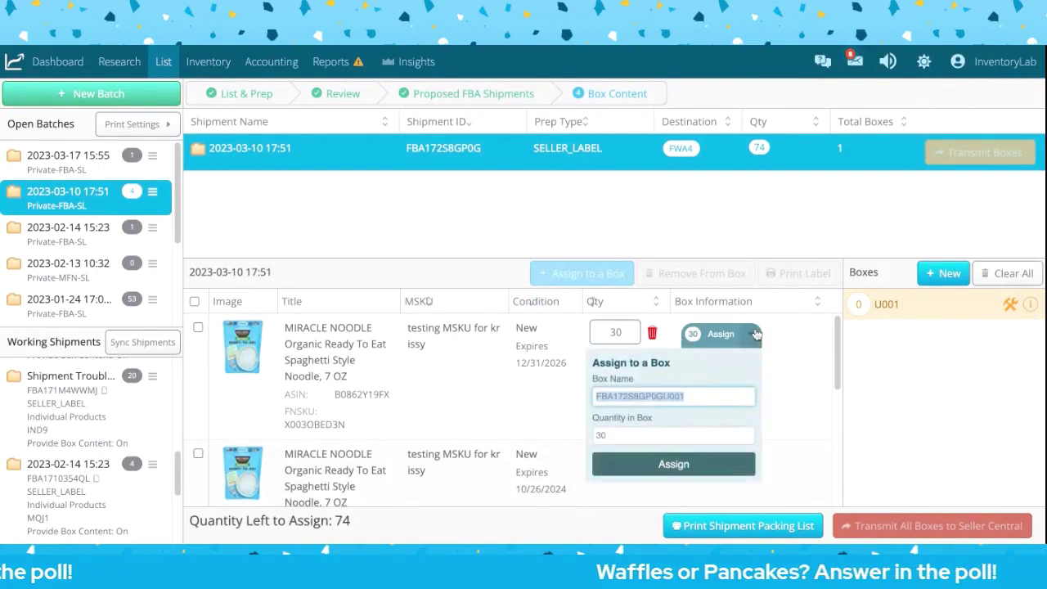
{"action": "left_click", "coordinate": [673, 464]}
Step: Try to assign the 12 noodle units expiring 10/26/2024 to box U001 as well, and dismiss the warning
{"action": "scroll", "coordinate": [799, 427], "scroll_direction": "down", "scroll_amount": 3}
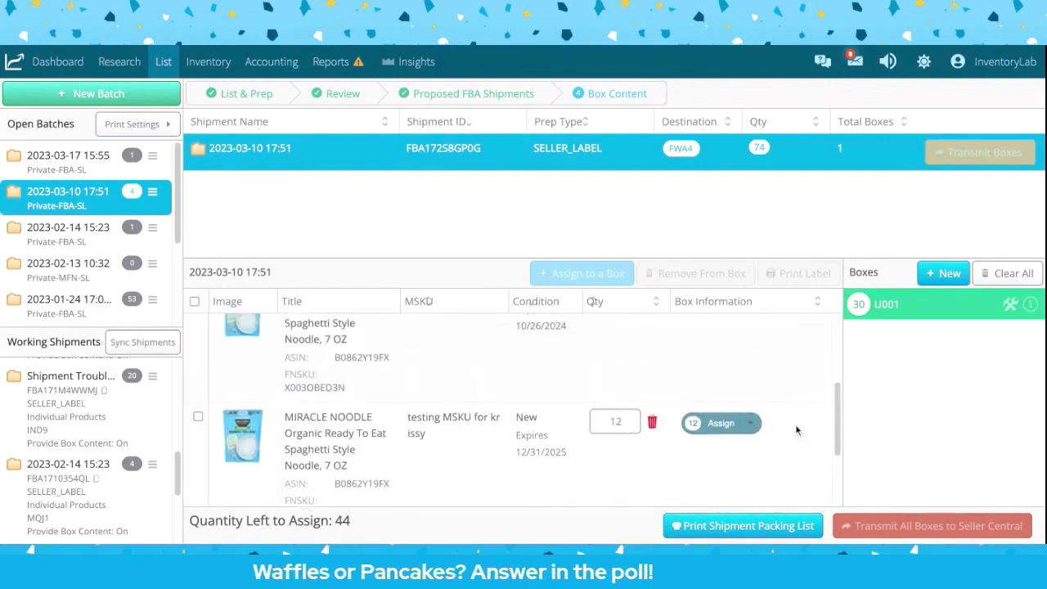
{"action": "left_click", "coordinate": [753, 371]}
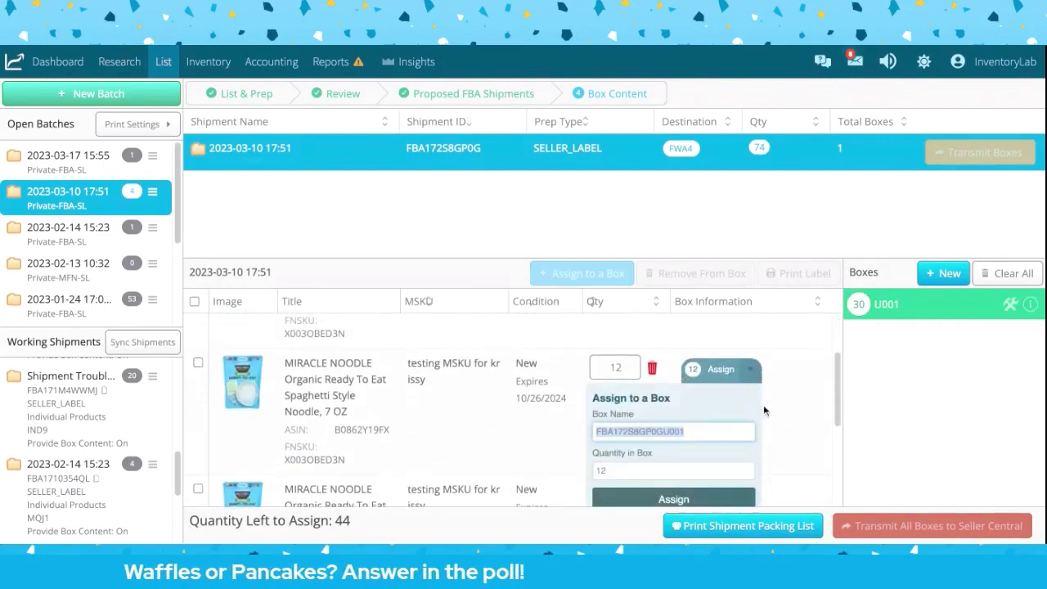
{"action": "left_click", "coordinate": [671, 499]}
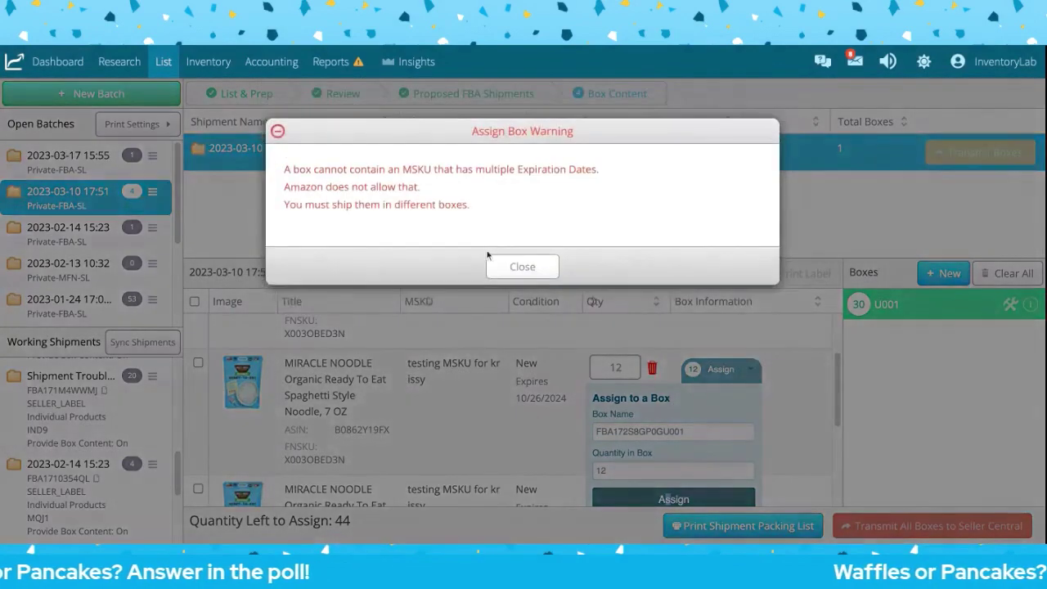
{"action": "left_click", "coordinate": [524, 268]}
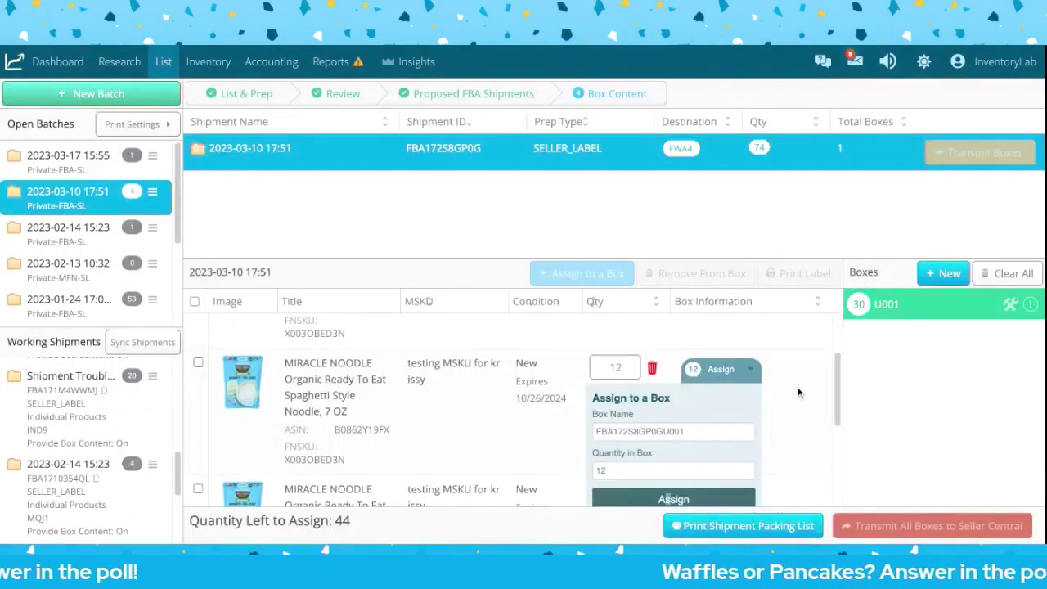
{"action": "left_click", "coordinate": [91, 246]}
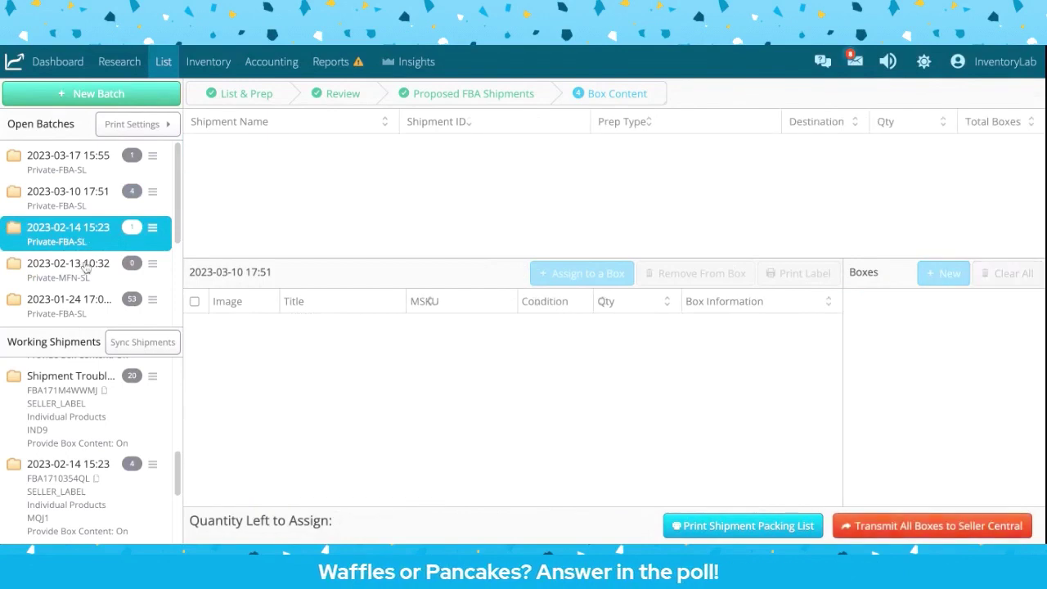
{"action": "left_click", "coordinate": [91, 304]}
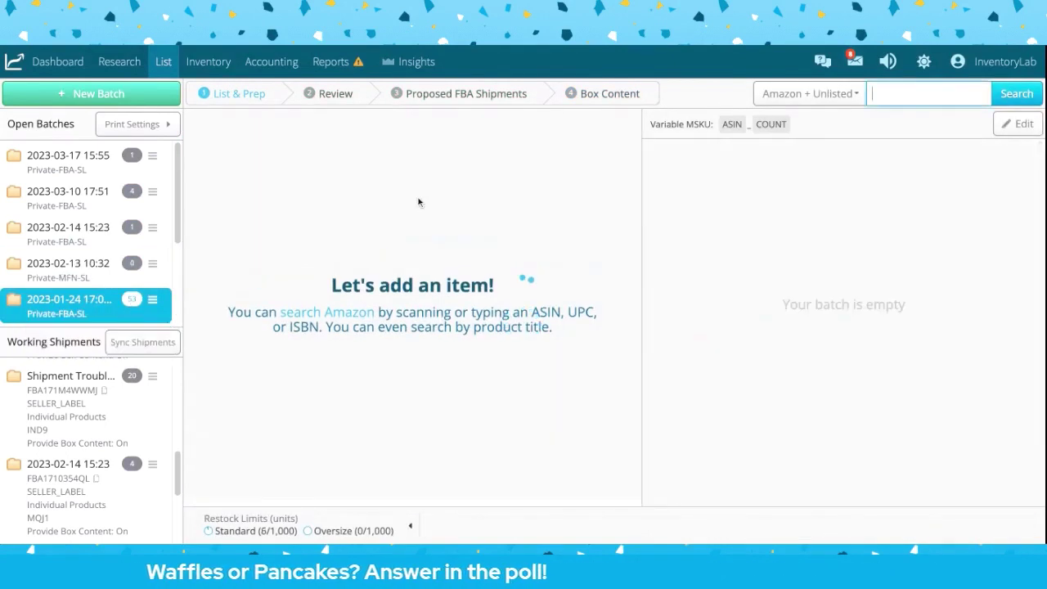
{"action": "scroll", "coordinate": [109, 236], "scroll_direction": "down", "scroll_amount": 3}
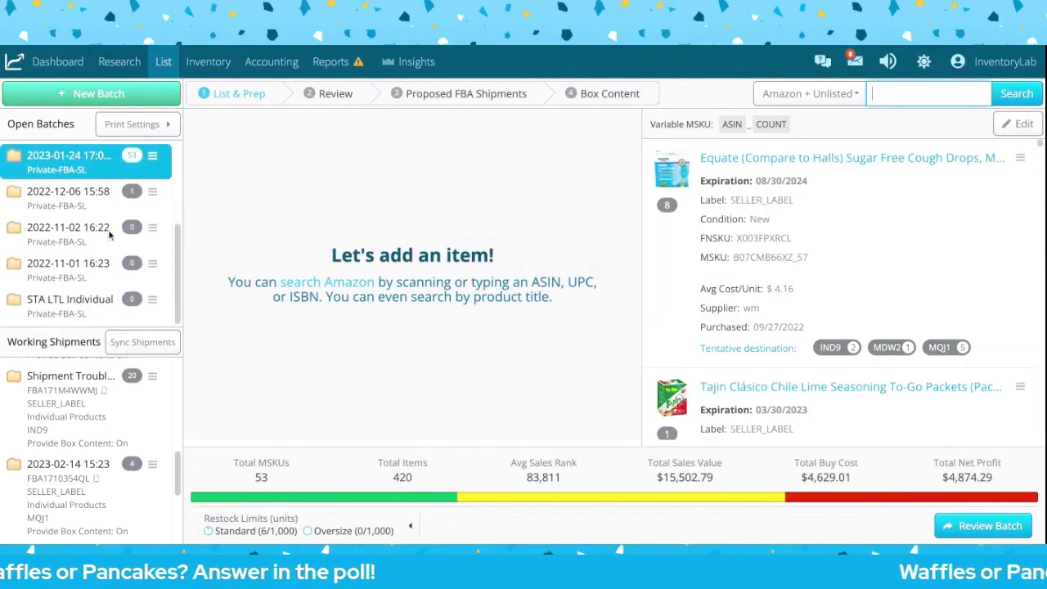
{"action": "left_click", "coordinate": [81, 233], "text": "ctrl"}
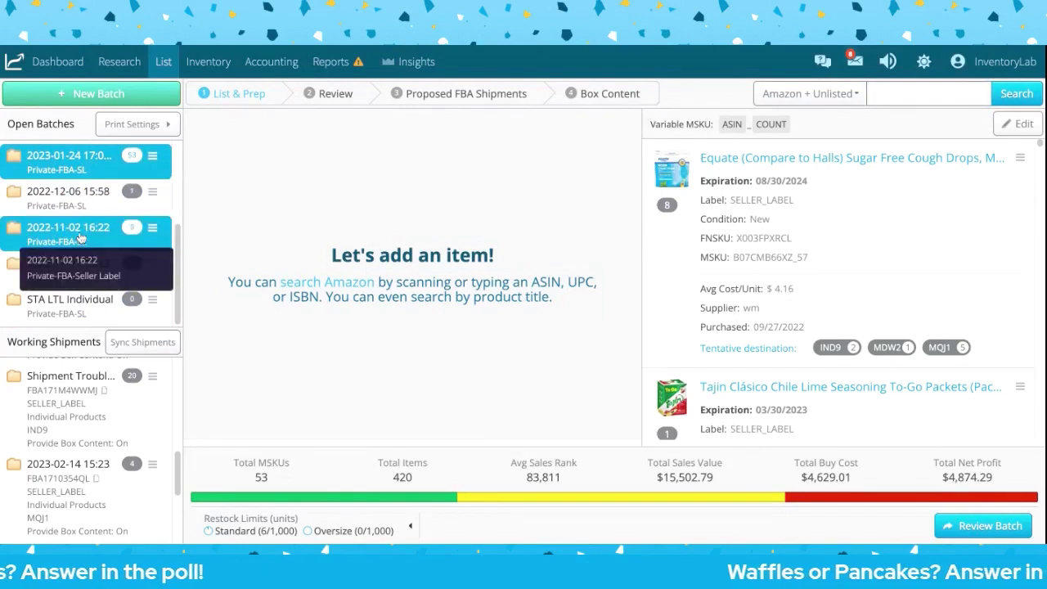
{"action": "left_click", "coordinate": [83, 201]}
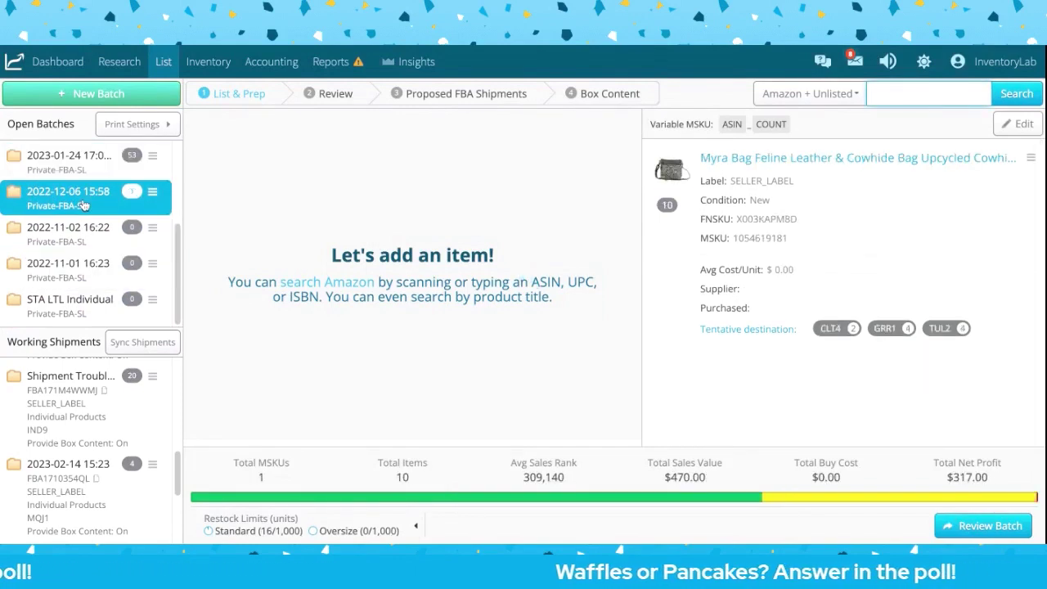
{"action": "scroll", "coordinate": [90, 253], "scroll_direction": "up", "scroll_amount": 3}
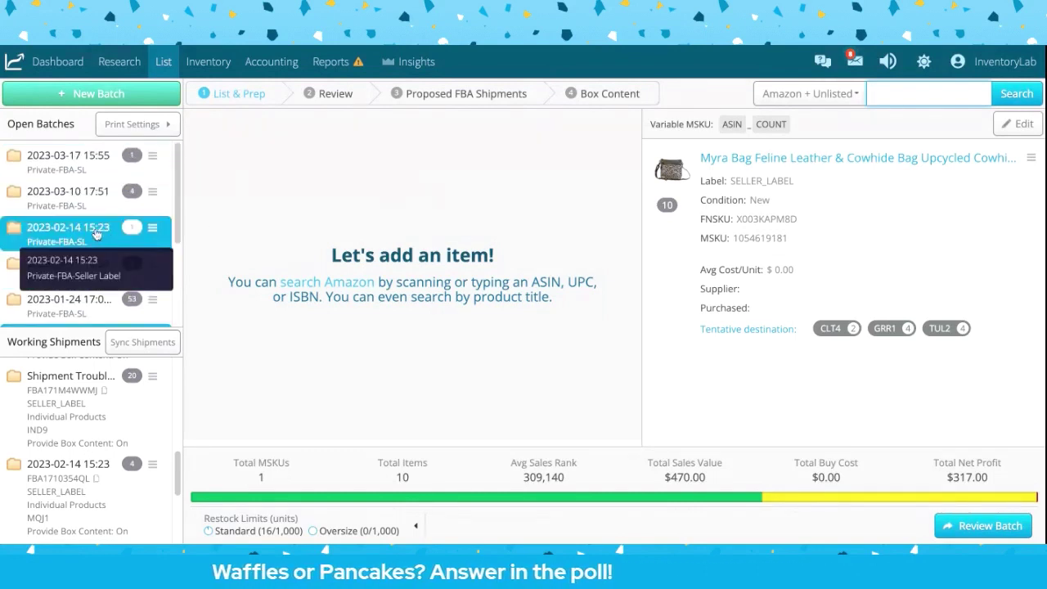
{"action": "mouse_move", "coordinate": [163, 62]}
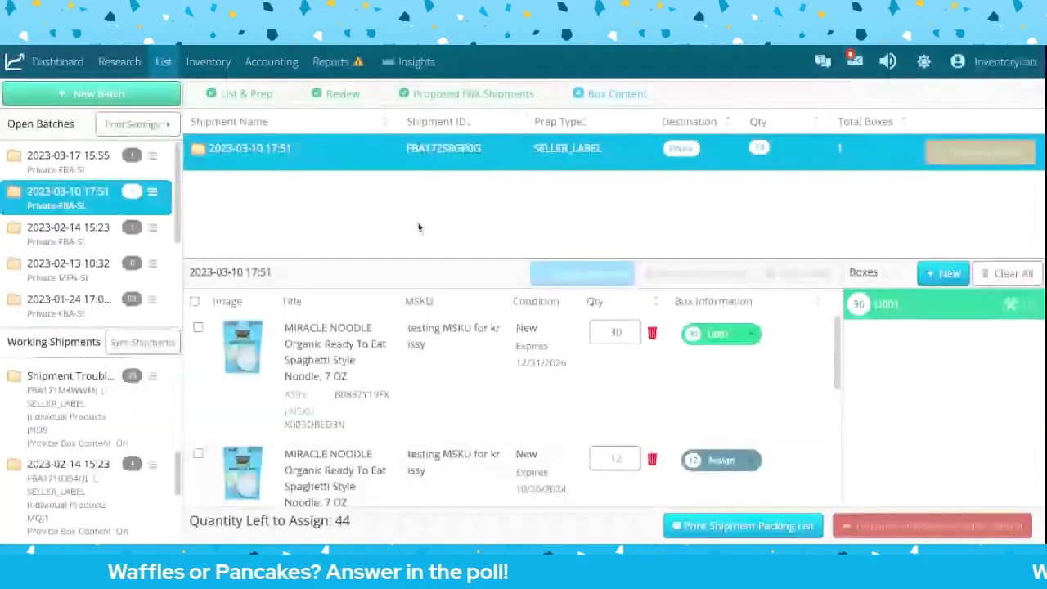
Step: Open the box content information of the Shipment Troubleshooting Customer Coaching working shipment
{"action": "left_click", "coordinate": [72, 237]}
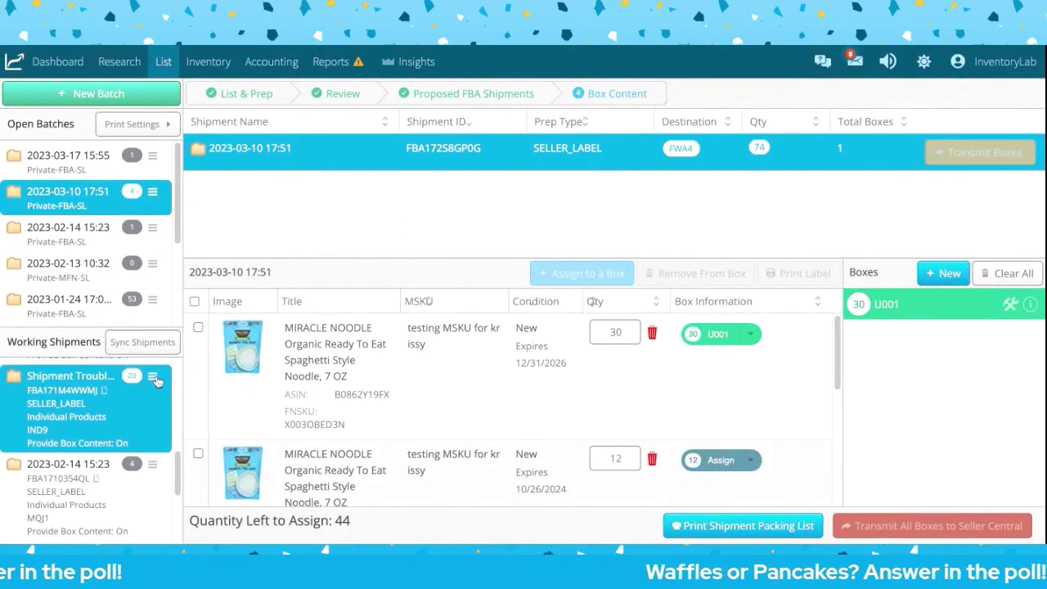
{"action": "left_click", "coordinate": [153, 378]}
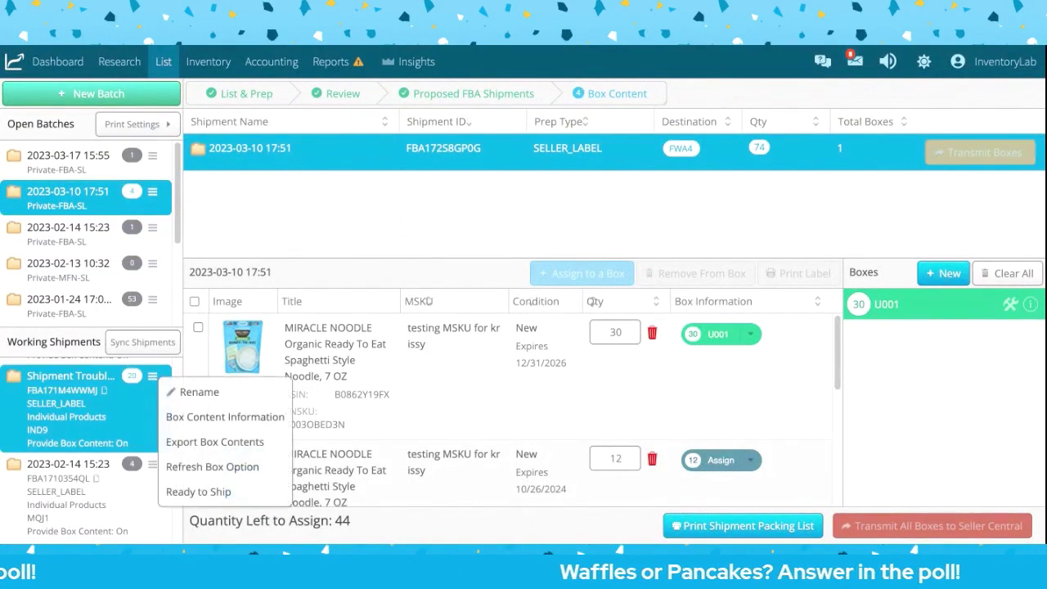
{"action": "left_click", "coordinate": [225, 418]}
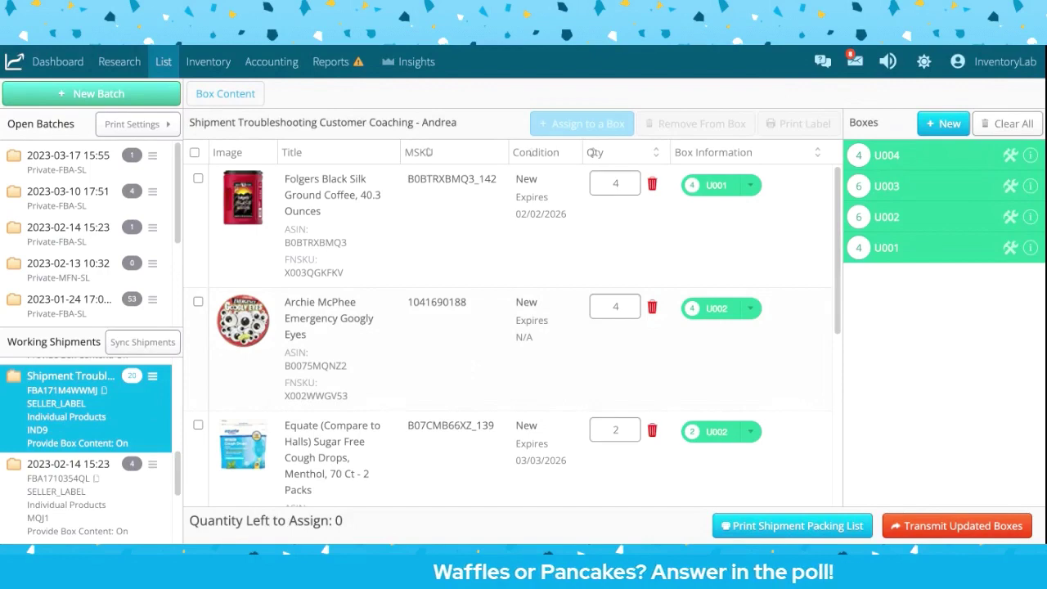
{"action": "left_click", "coordinate": [74, 242]}
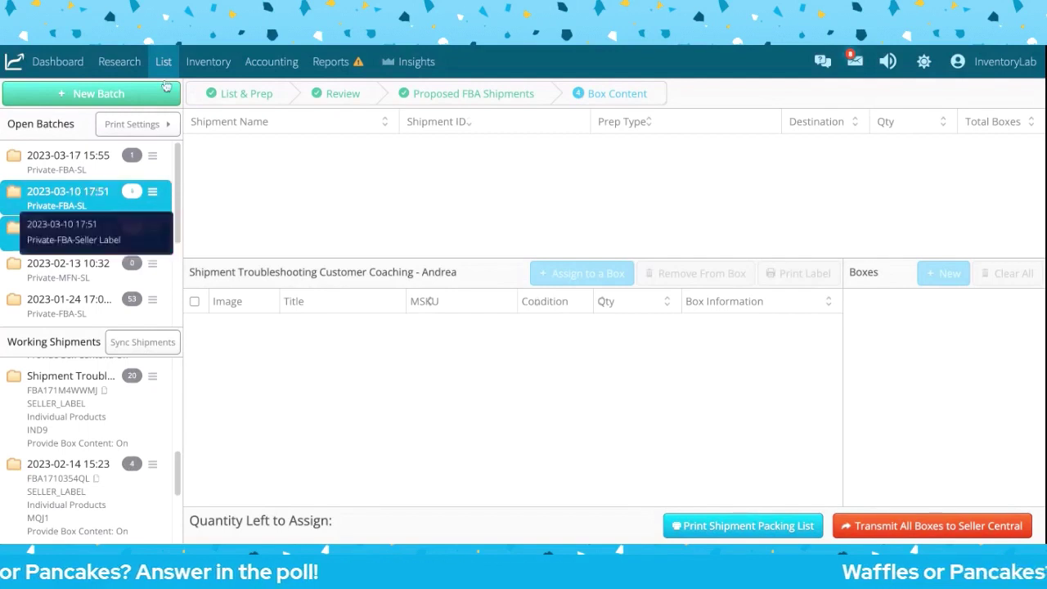
{"action": "left_click", "coordinate": [153, 228]}
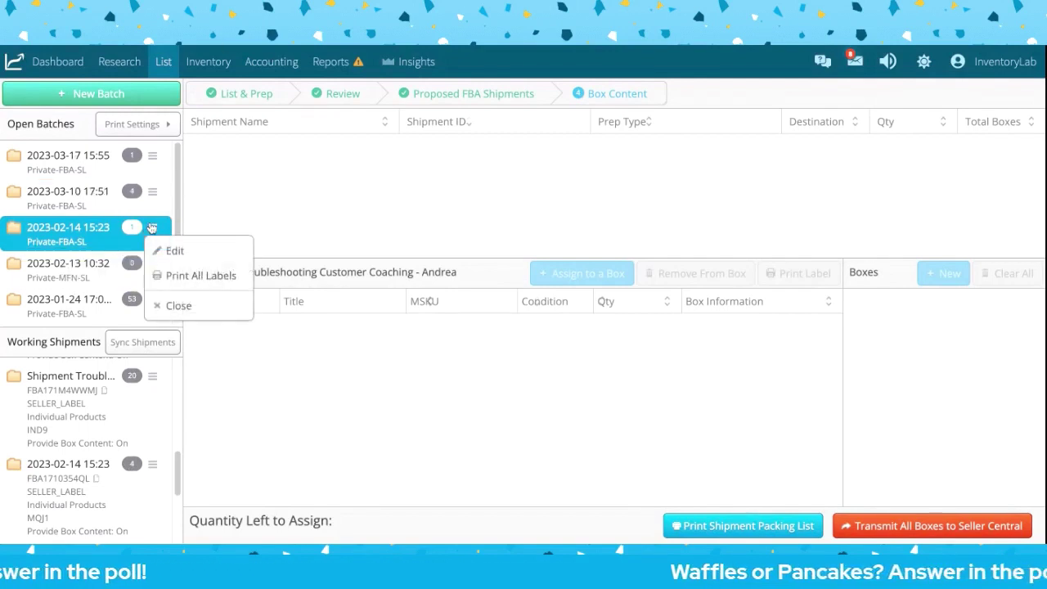
{"action": "left_click", "coordinate": [178, 306]}
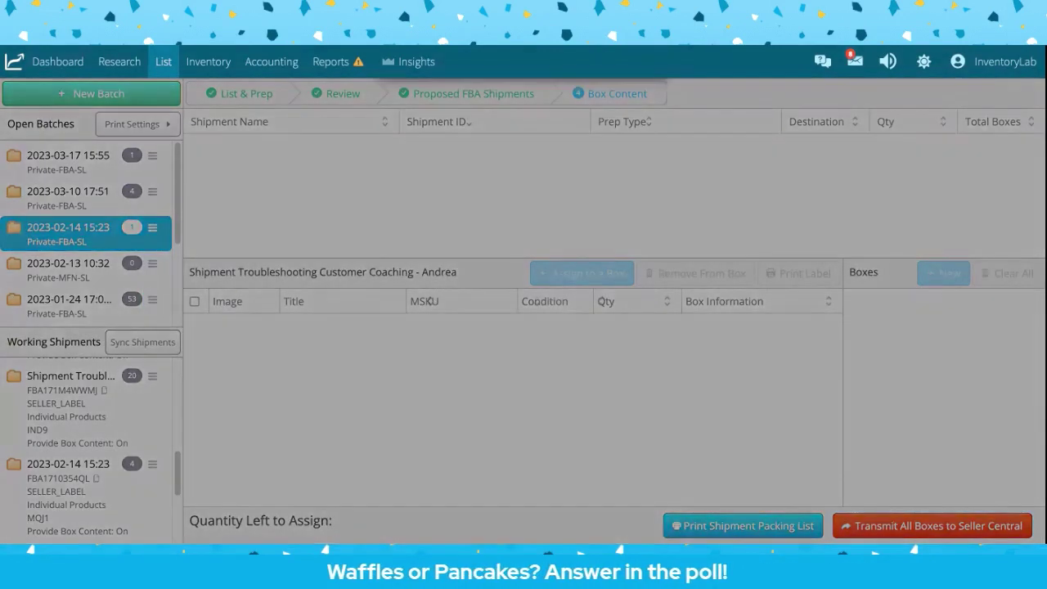
{"action": "left_click", "coordinate": [494, 239]}
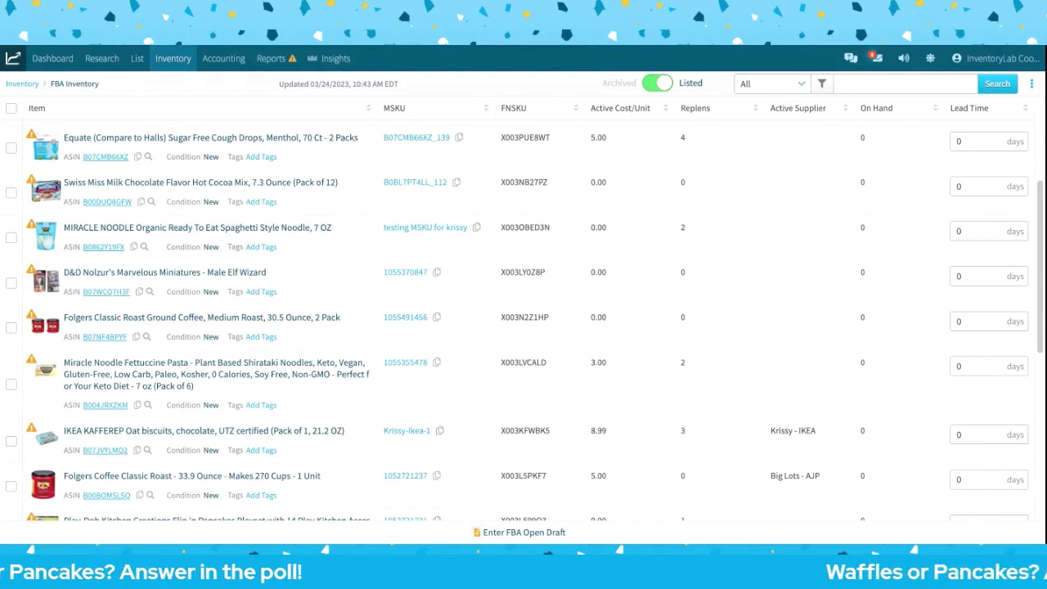
Step: Filter the FBA inventory to items with alerts and open the alert of the Equate Sugar Free Cough Drops MSKU B07CMB66XZ_139
{"action": "left_click", "coordinate": [790, 107]}
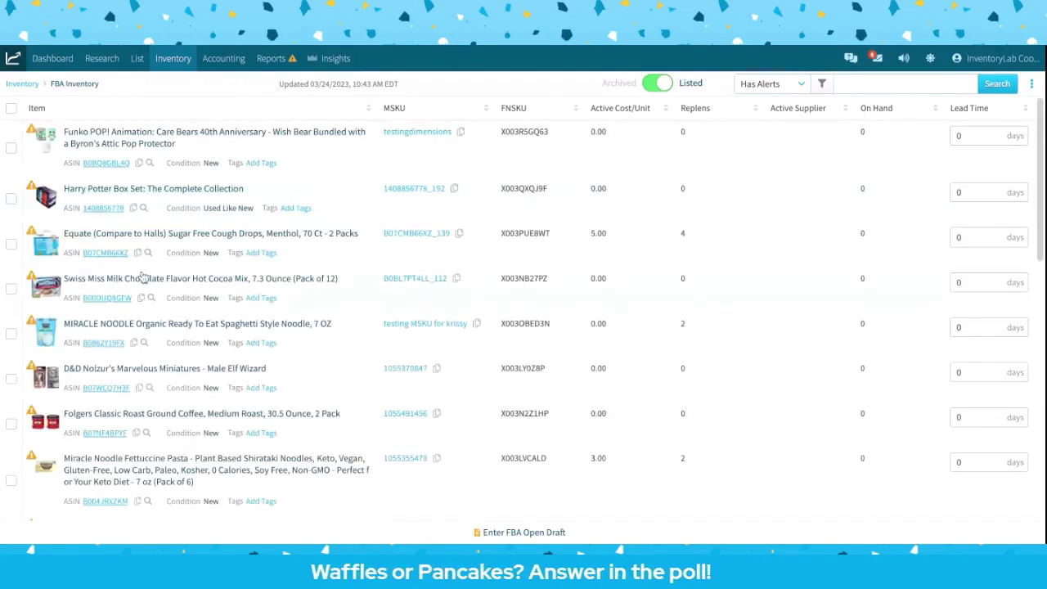
{"action": "scroll", "coordinate": [143, 277], "scroll_direction": "down", "scroll_amount": 4}
{"action": "scroll", "coordinate": [146, 277], "scroll_direction": "up", "scroll_amount": 4}
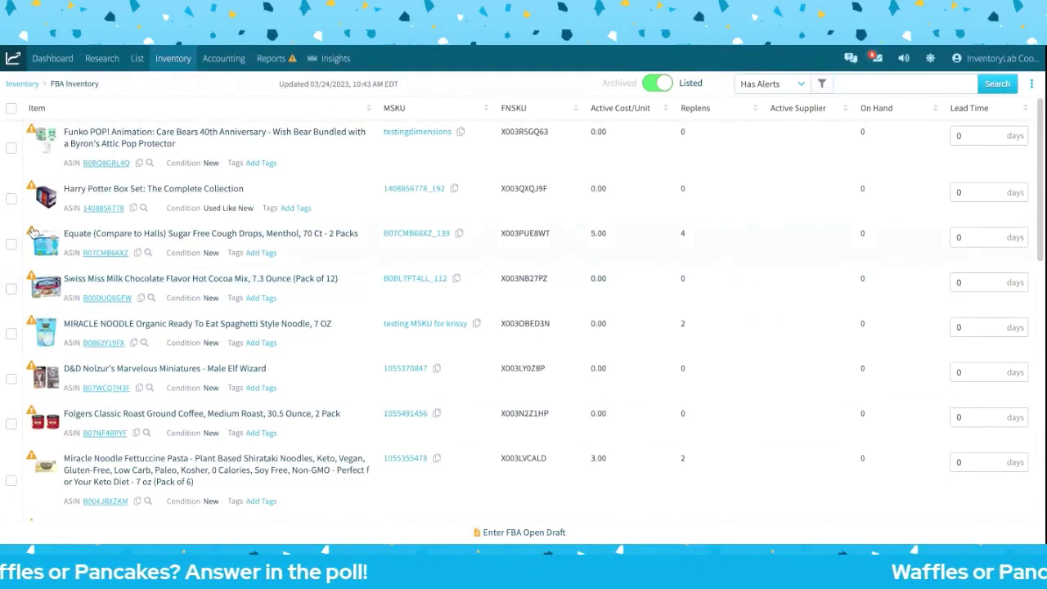
{"action": "left_click", "coordinate": [33, 233]}
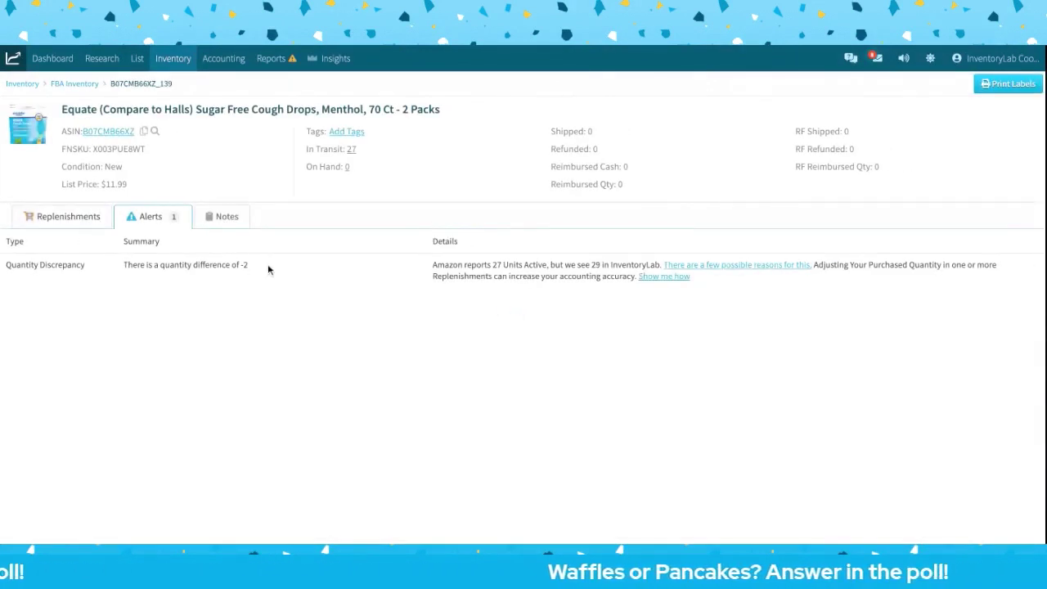
Step: Check the cough drops' replenishments and in-transit quantity against the summary and details of the quantity discrepancy alert
{"action": "left_click", "coordinate": [70, 216]}
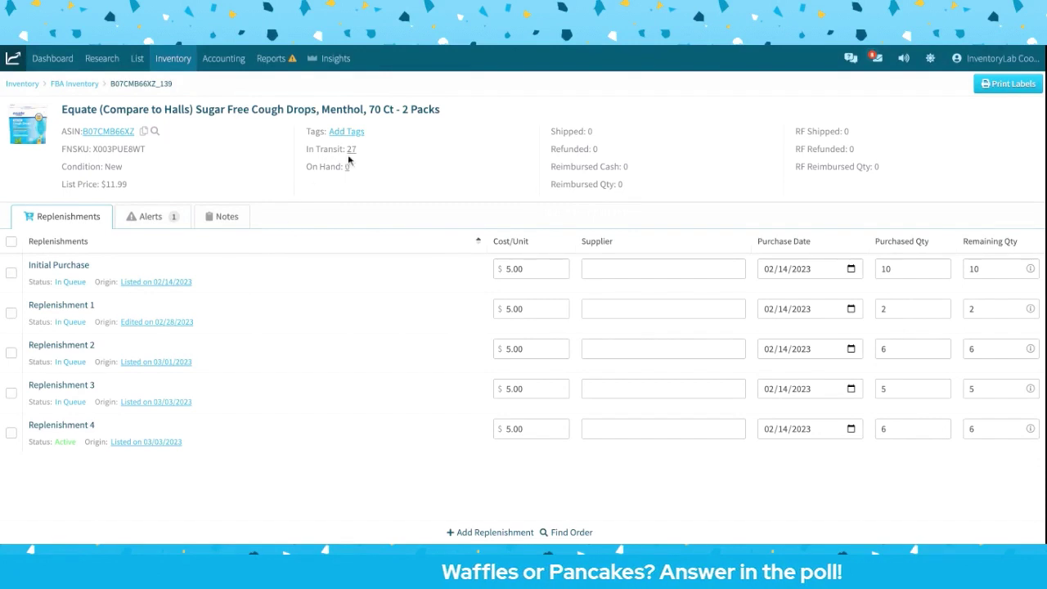
{"action": "mouse_move", "coordinate": [352, 155]}
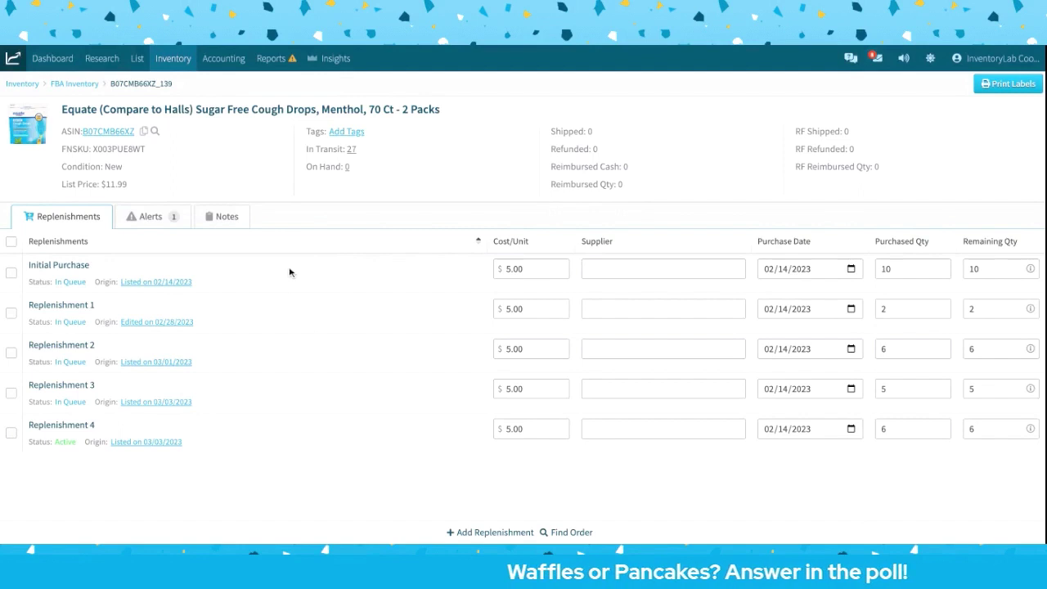
{"action": "left_click", "coordinate": [144, 219]}
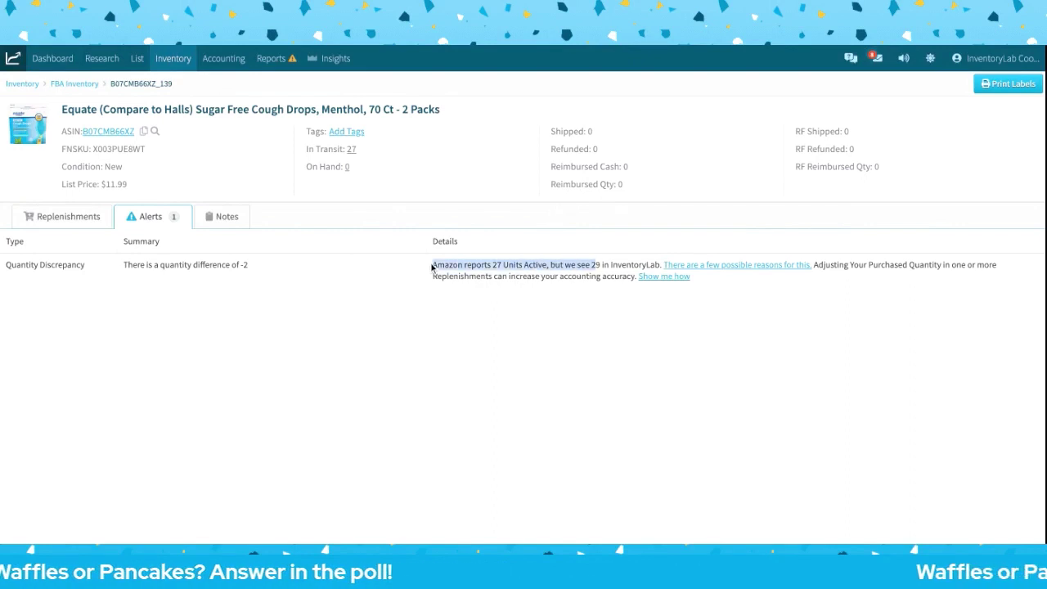
{"action": "triple_click", "coordinate": [122, 266]}
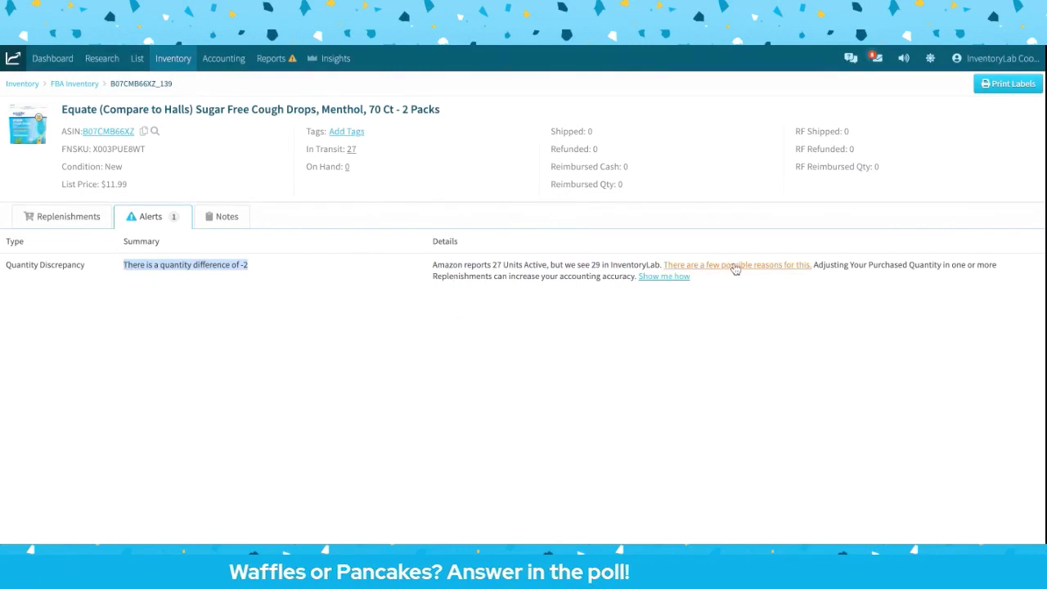
Step: Read the support article on possible reasons for the quantity discrepancy, then close it and return to the item's alerts
{"action": "left_click", "coordinate": [778, 44]}
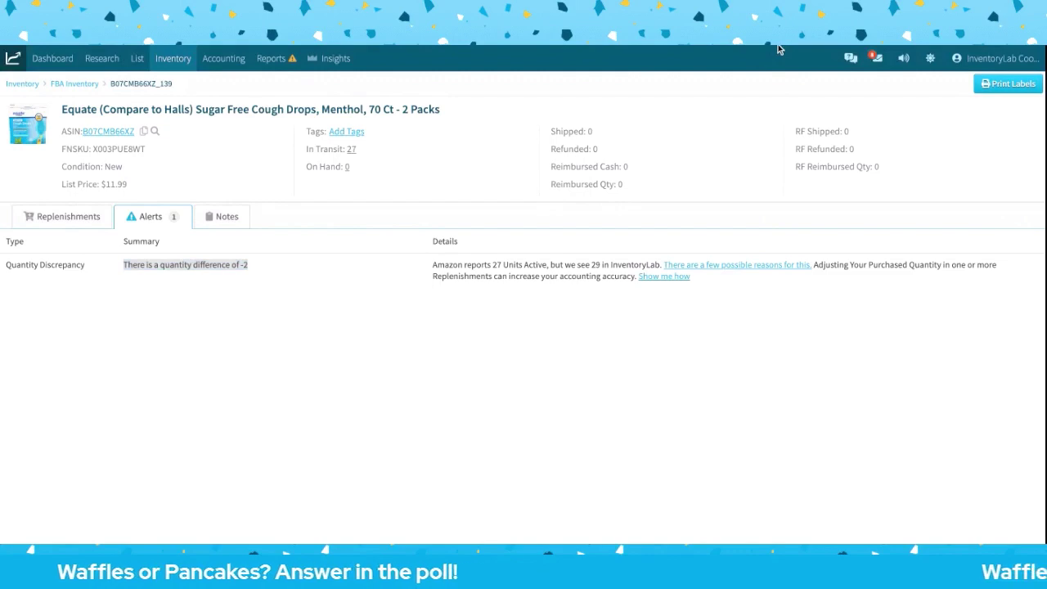
{"action": "scroll", "coordinate": [460, 416], "scroll_direction": "down", "scroll_amount": 2}
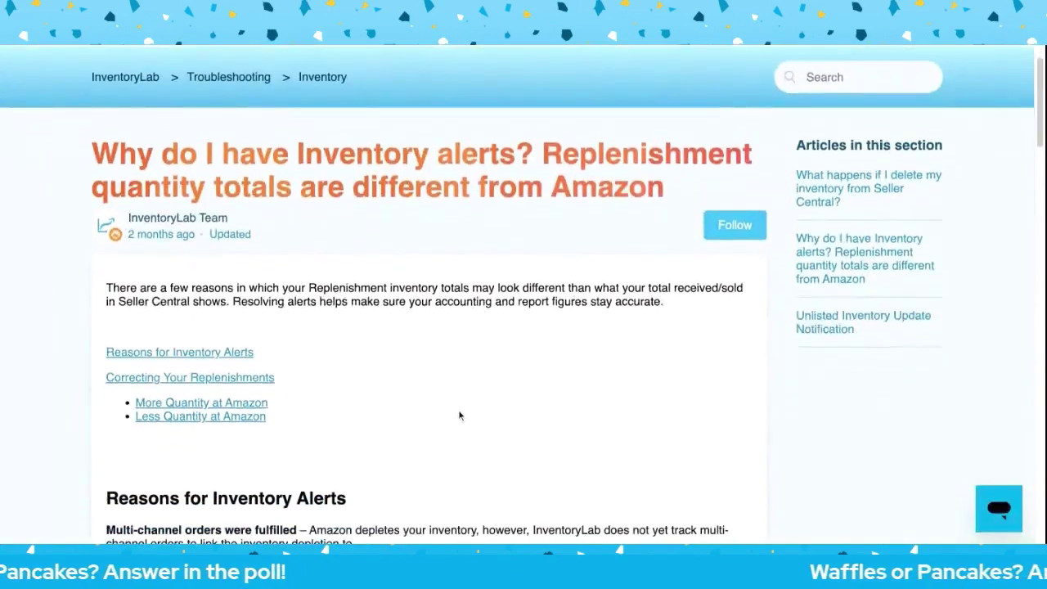
{"action": "scroll", "coordinate": [459, 415], "scroll_direction": "down", "scroll_amount": 2}
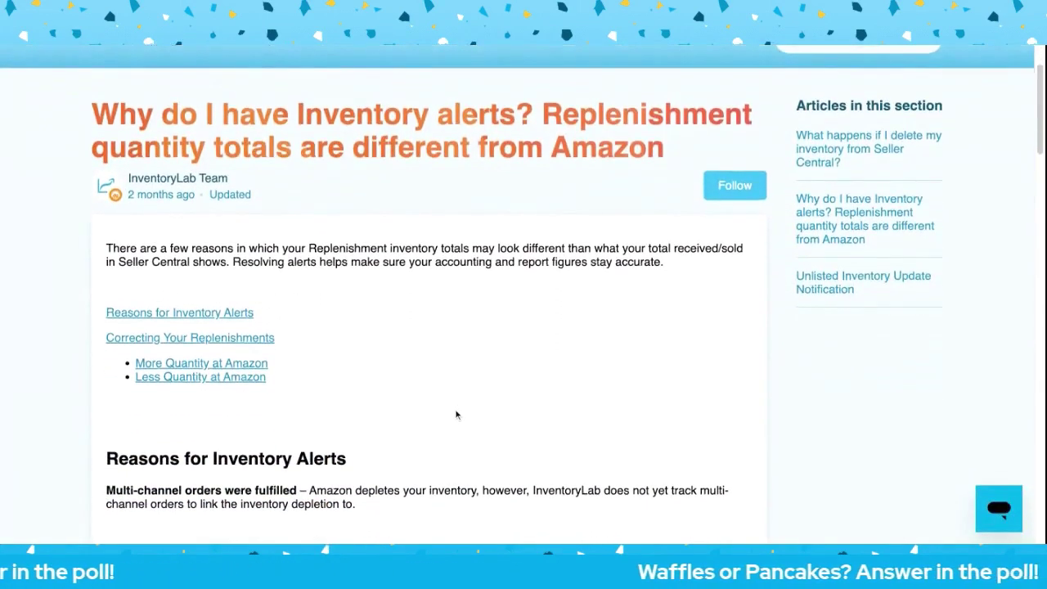
{"action": "scroll", "coordinate": [456, 415], "scroll_direction": "down", "scroll_amount": 5}
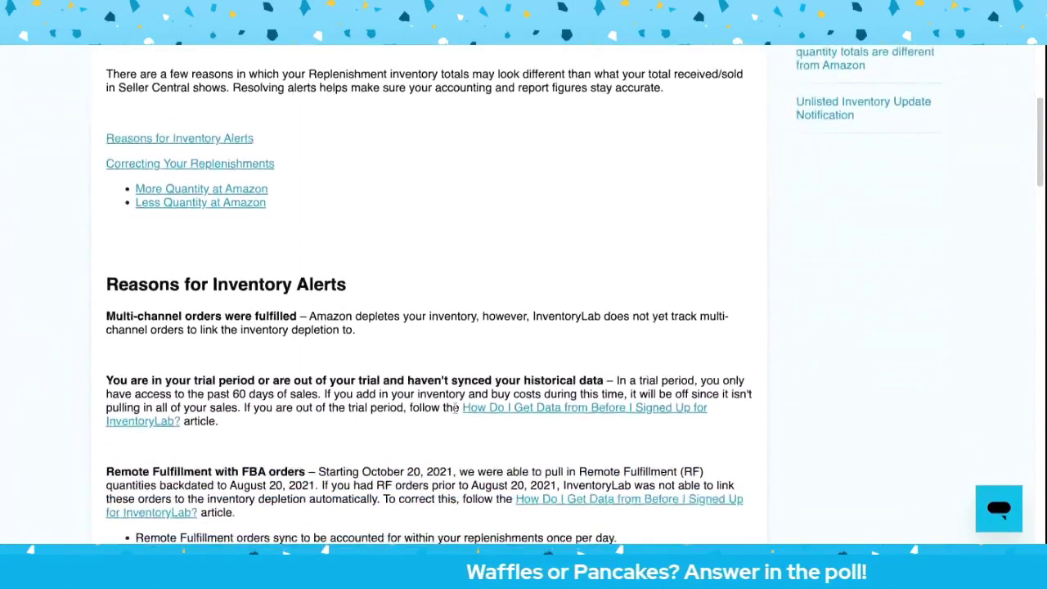
{"action": "scroll", "coordinate": [455, 408], "scroll_direction": "down", "scroll_amount": 4}
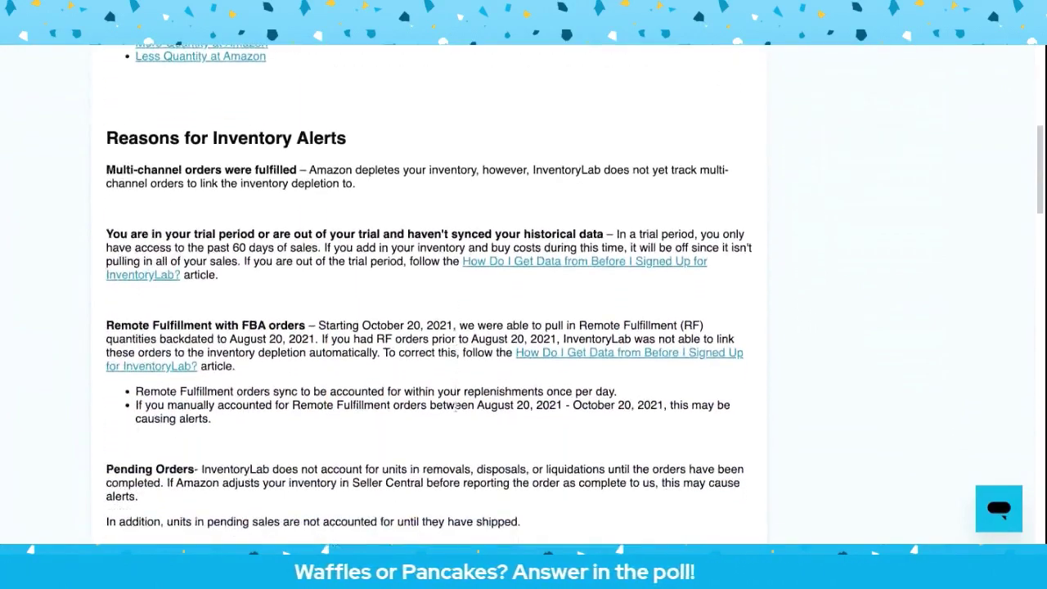
{"action": "scroll", "coordinate": [456, 406], "scroll_direction": "down", "scroll_amount": 9}
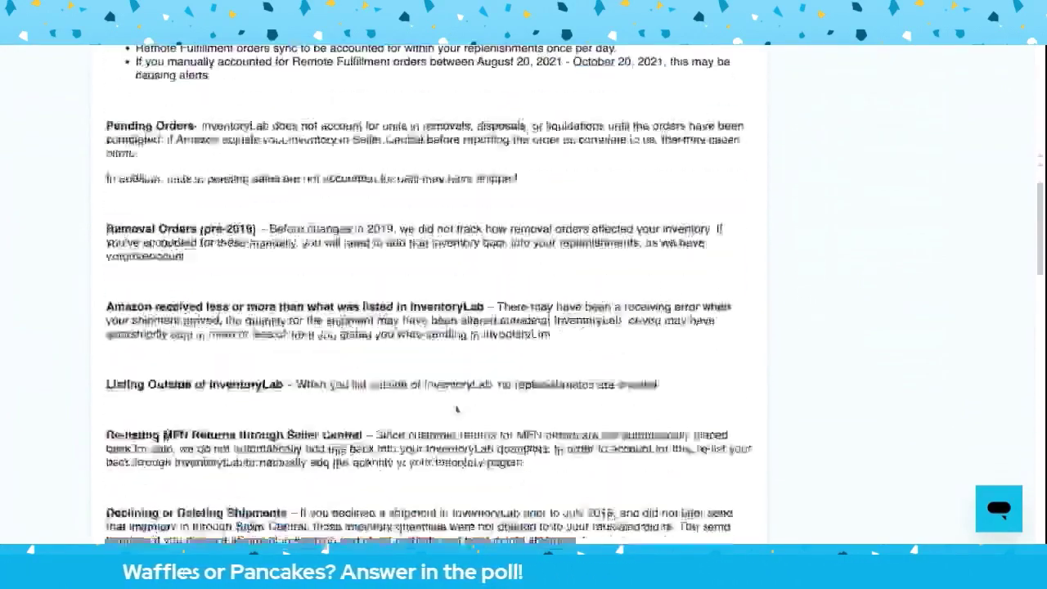
{"action": "scroll", "coordinate": [456, 409], "scroll_direction": "down", "scroll_amount": 7}
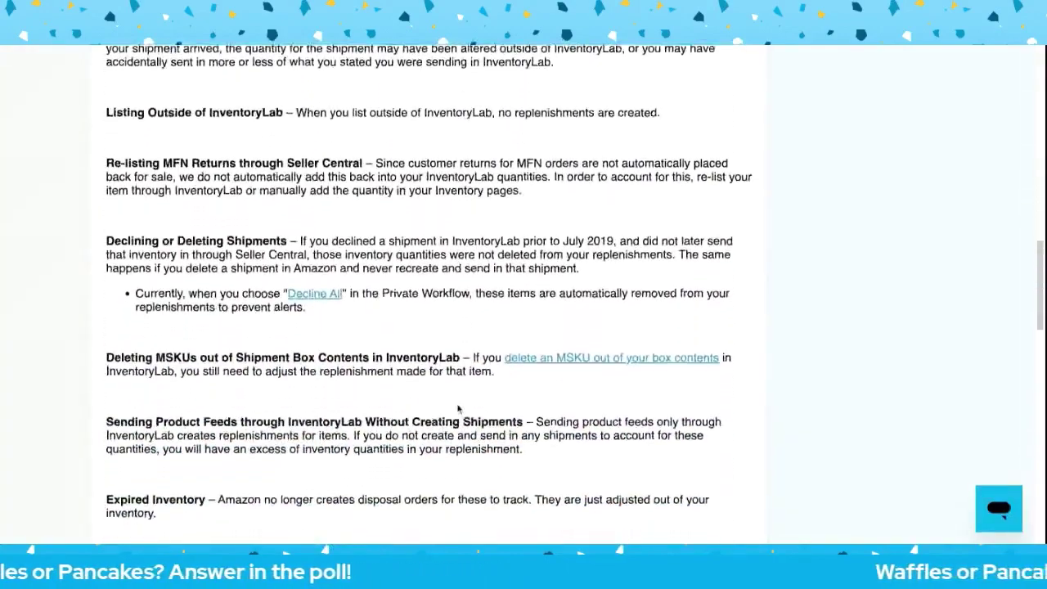
{"action": "scroll", "coordinate": [458, 409], "scroll_direction": "down", "scroll_amount": 7}
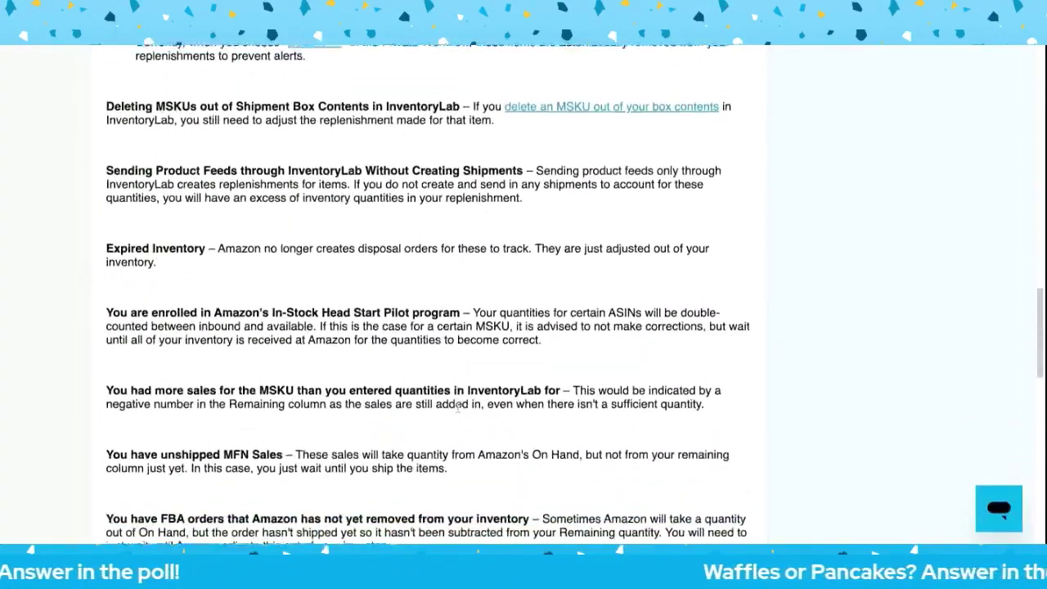
{"action": "scroll", "coordinate": [457, 406], "scroll_direction": "up", "scroll_amount": 20}
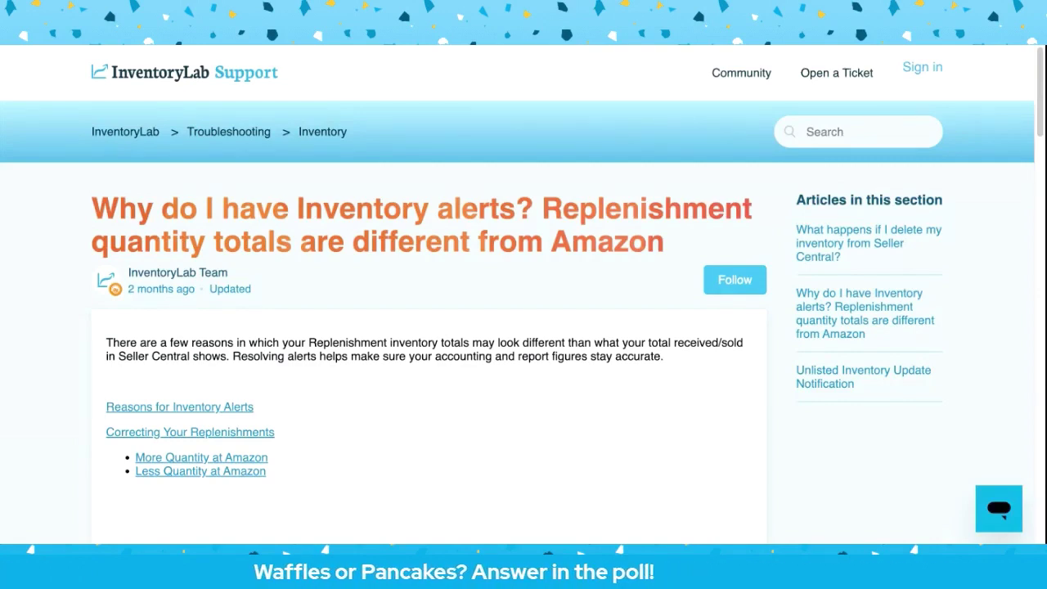
{"action": "key", "text": "ctrl+w"}
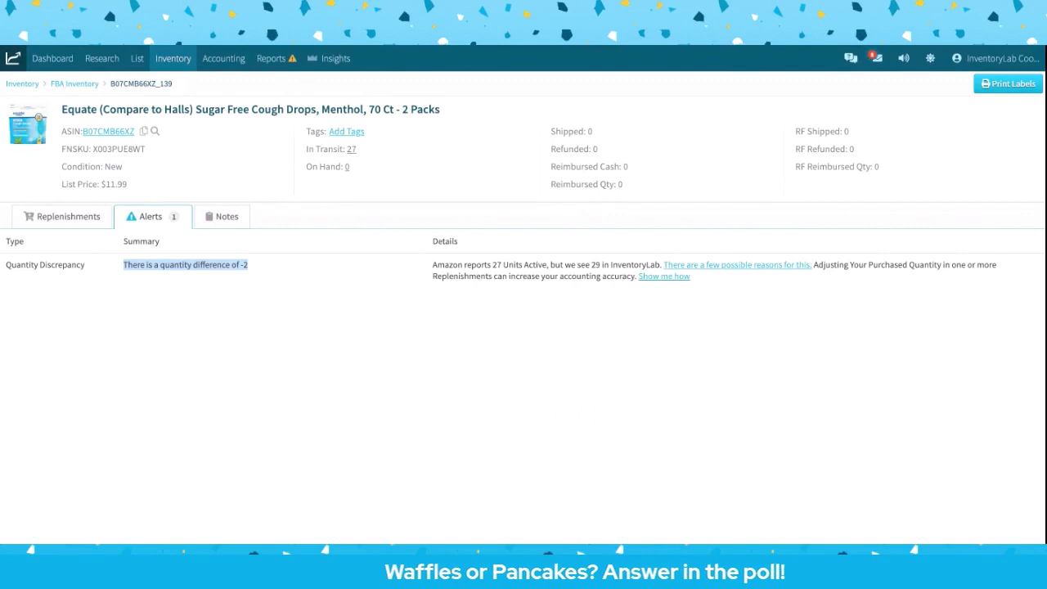
{"action": "left_click", "coordinate": [353, 392]}
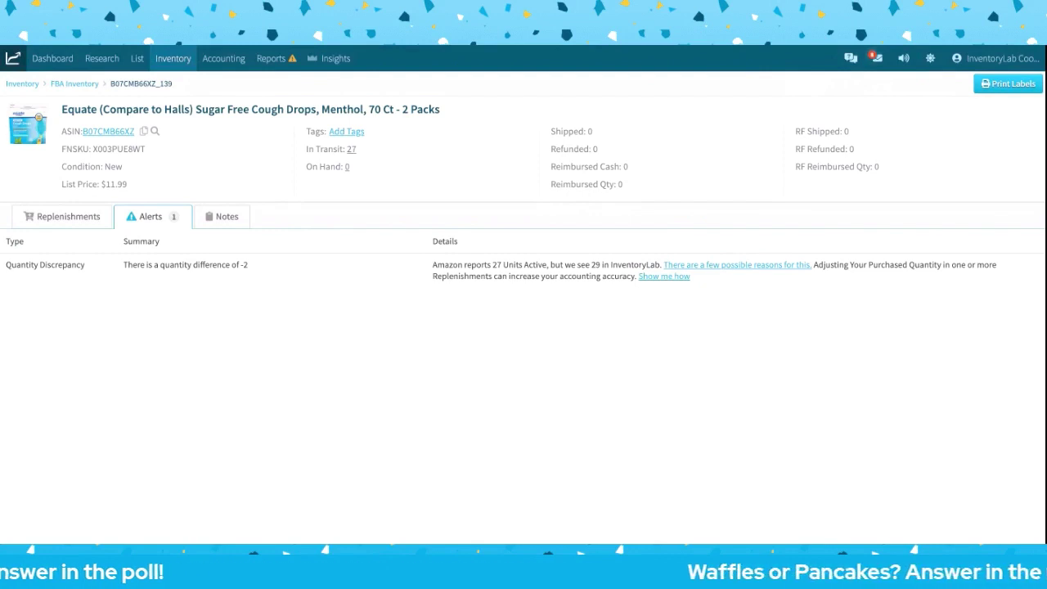
Step: Open the InventoryLab Support site and go to its Webinar & Customer Coaching Resources
{"action": "left_click", "coordinate": [852, 63]}
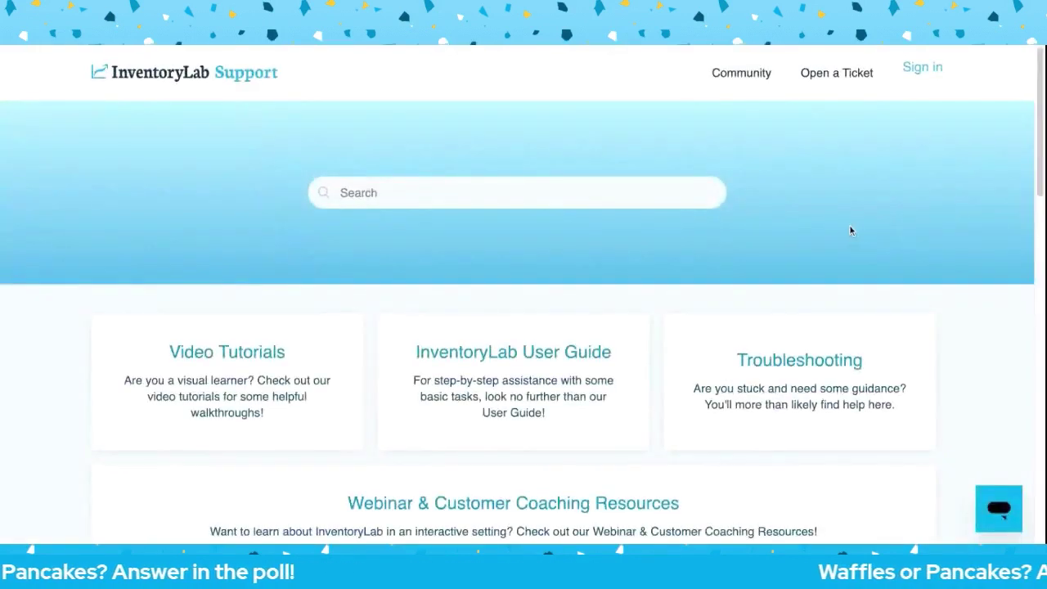
{"action": "scroll", "coordinate": [848, 228], "scroll_direction": "down", "scroll_amount": 1}
{"action": "scroll", "coordinate": [847, 230], "scroll_direction": "down", "scroll_amount": 1}
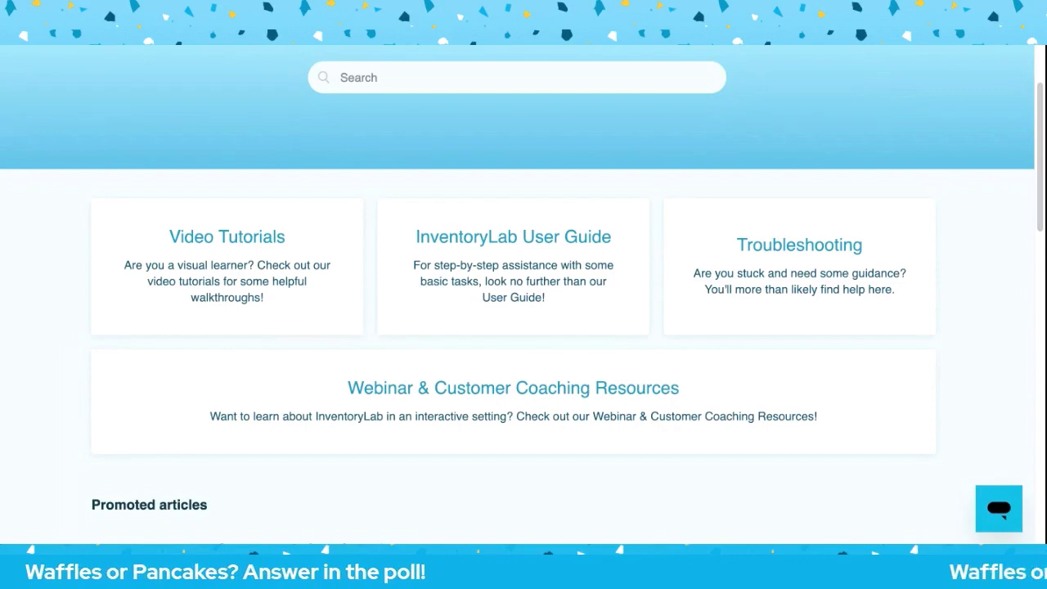
{"action": "scroll", "coordinate": [755, 345], "scroll_direction": "down", "scroll_amount": 1}
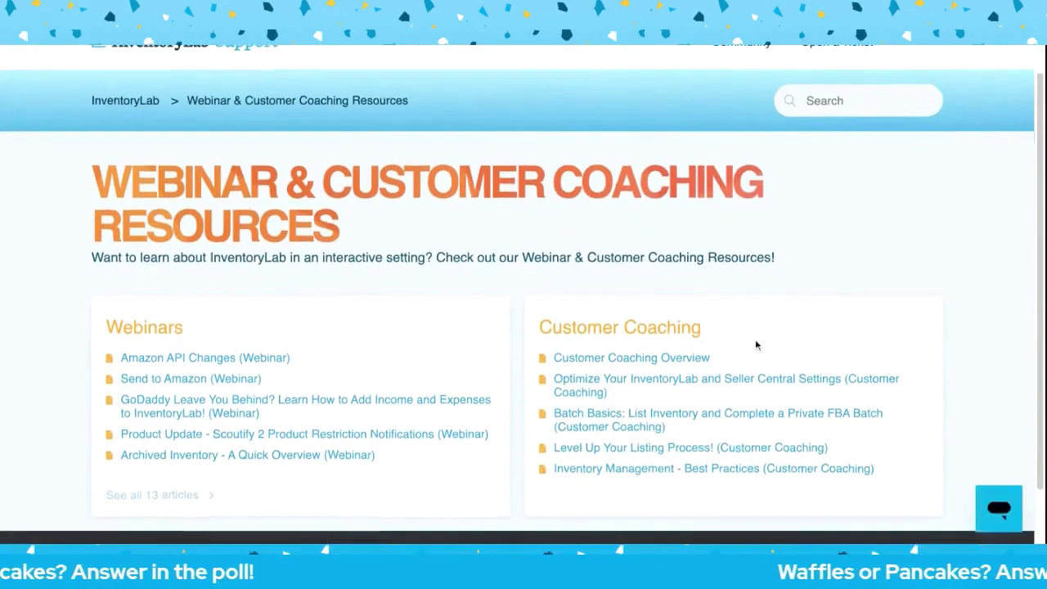
{"action": "scroll", "coordinate": [755, 345], "scroll_direction": "down", "scroll_amount": 1}
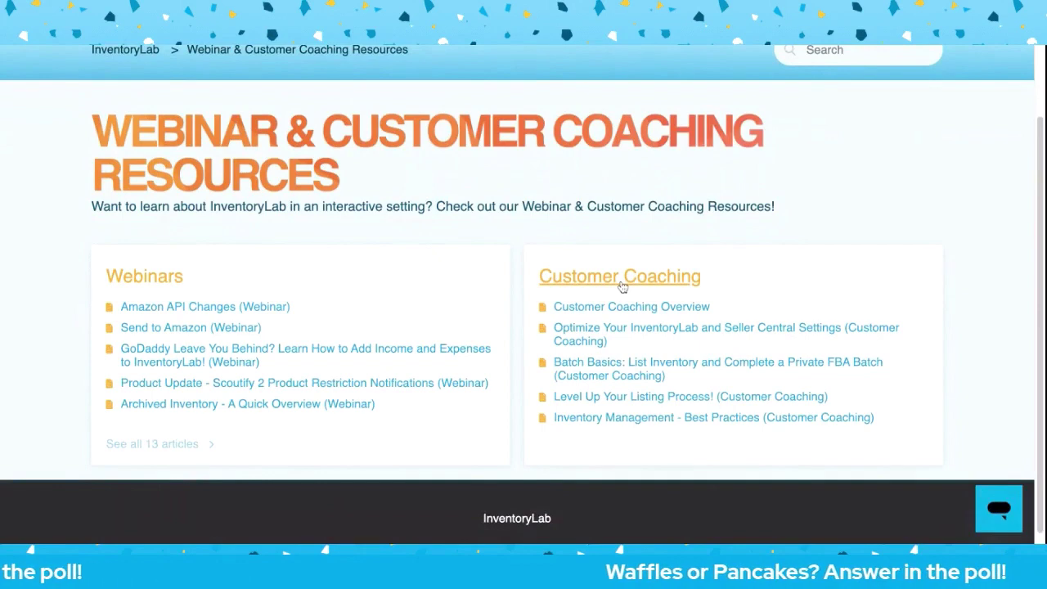
Step: Open the Customer Coaching section and look through its list of courses
{"action": "left_click", "coordinate": [622, 278]}
{"action": "scroll", "coordinate": [666, 297], "scroll_direction": "down", "scroll_amount": 1}
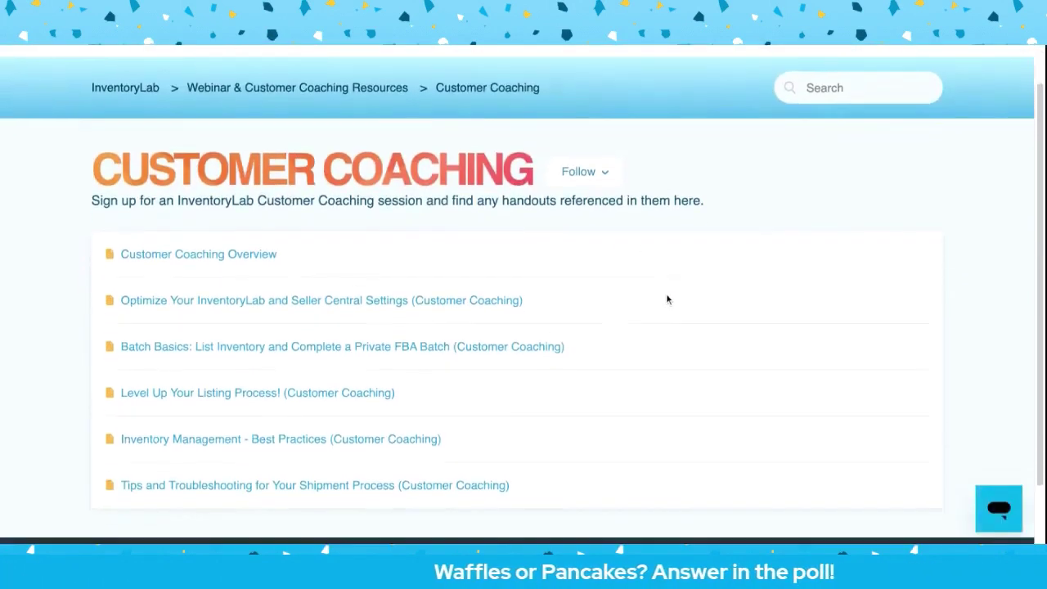
{"action": "scroll", "coordinate": [667, 300], "scroll_direction": "down", "scroll_amount": 1}
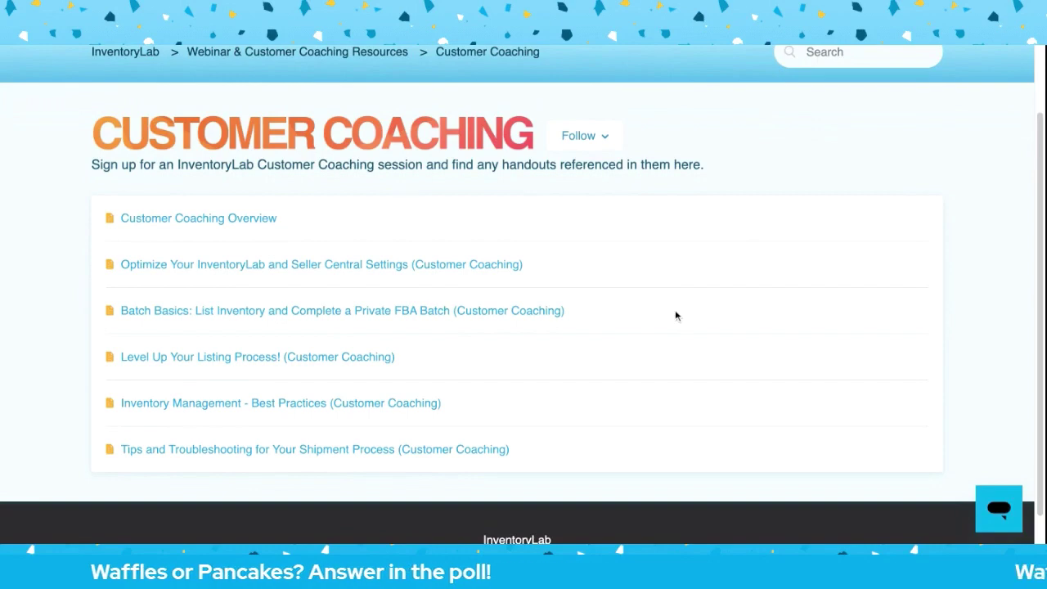
{"action": "scroll", "coordinate": [704, 329], "scroll_direction": "down", "scroll_amount": 1}
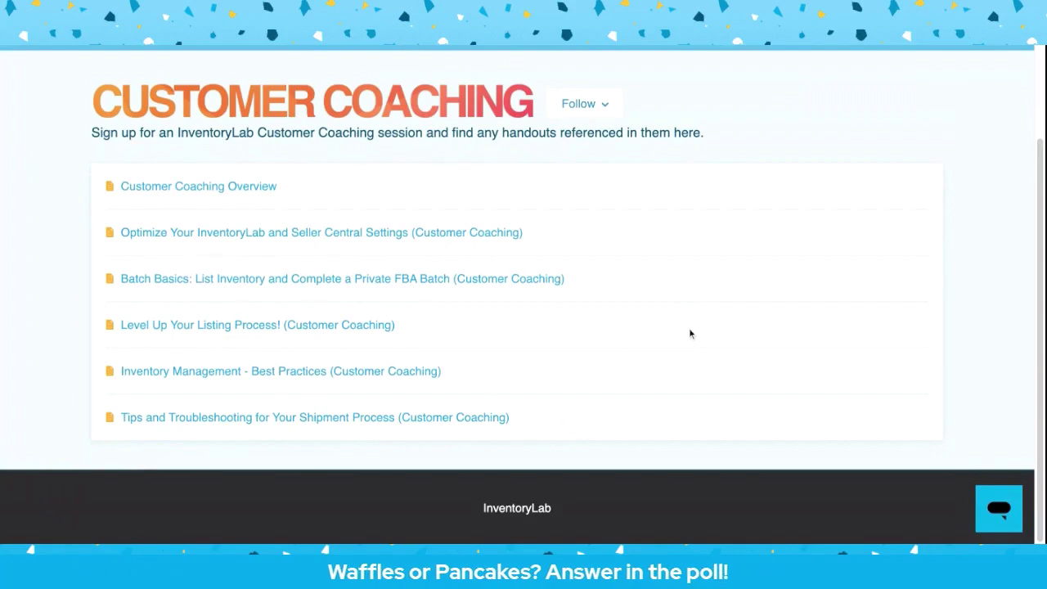
Step: Open the Inventory Management - Best Practices course article and review its sign-up link and PDF handout
{"action": "left_click", "coordinate": [285, 376]}
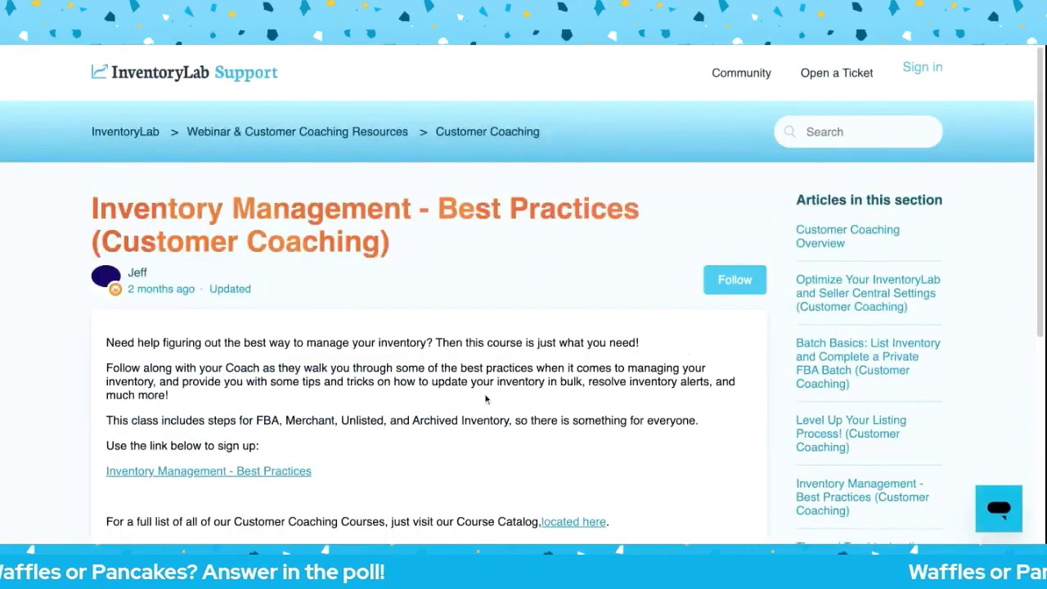
{"action": "scroll", "coordinate": [486, 398], "scroll_direction": "down", "scroll_amount": 3}
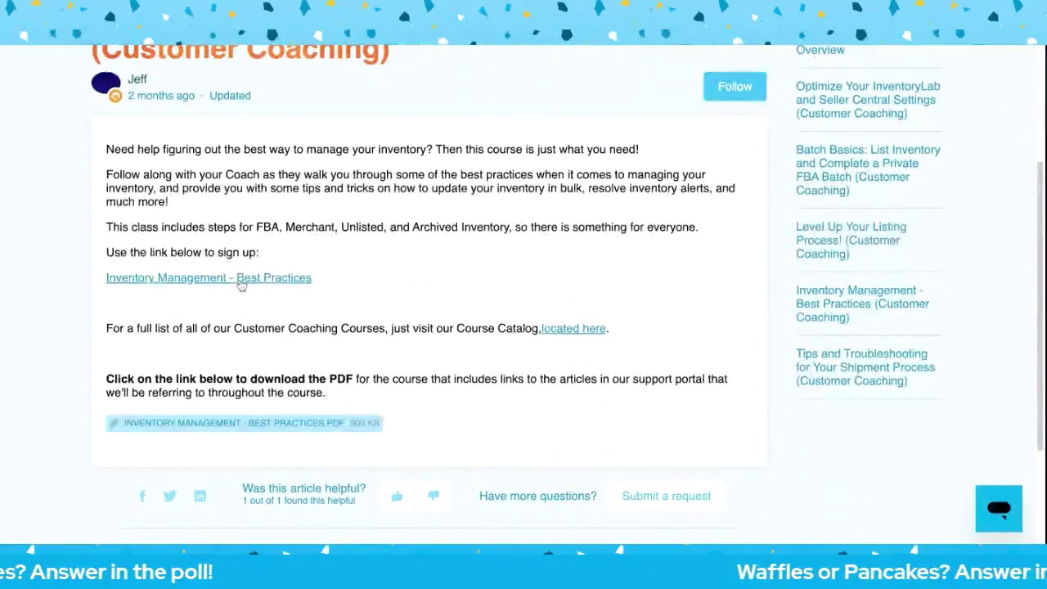
{"action": "scroll", "coordinate": [524, 246], "scroll_direction": "up", "scroll_amount": 2}
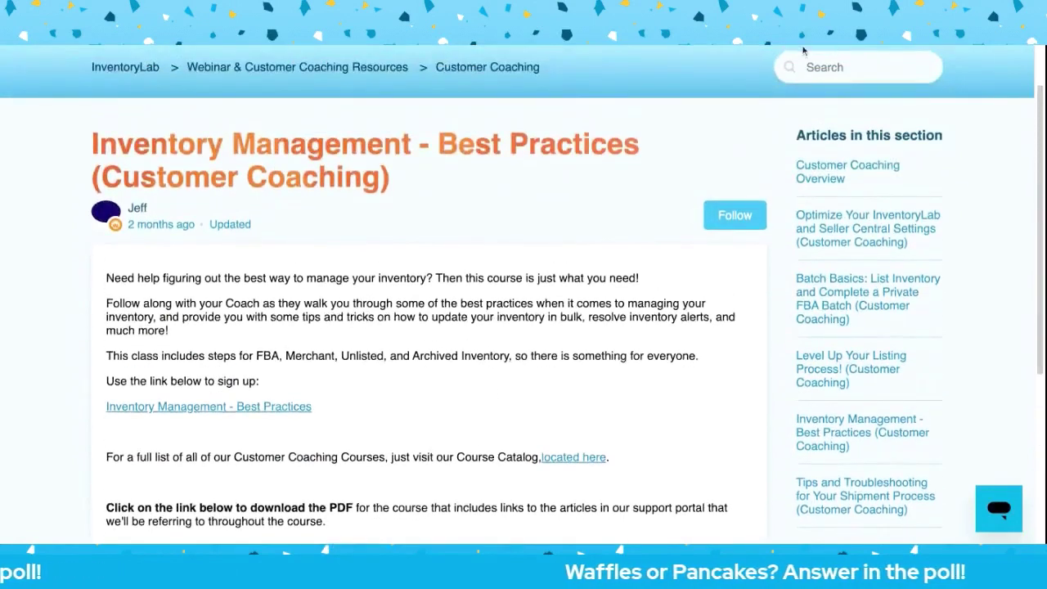